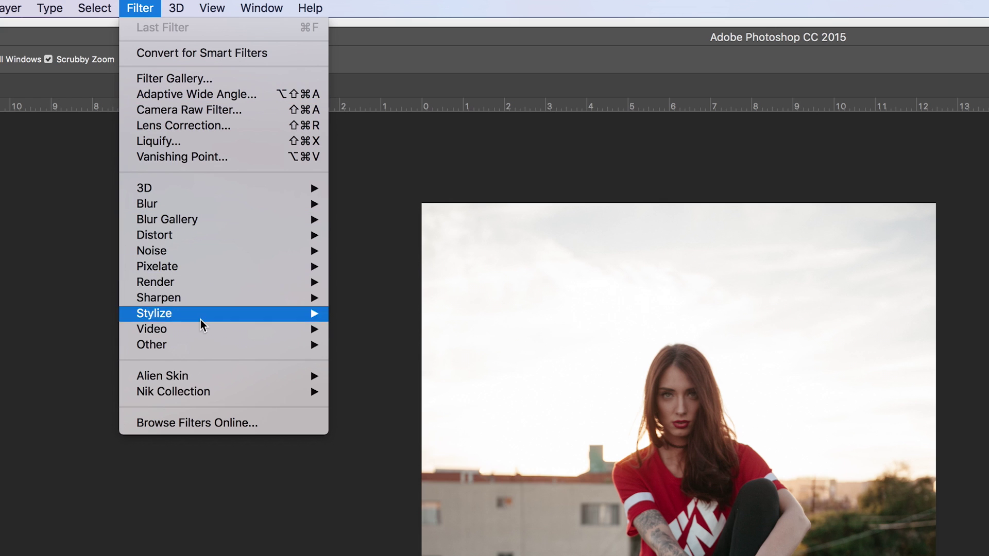
# - Preview Analog Efex Pro 2's Classic Camera presets, cancel without applying, and show the Nik Collection page
pyautogui.moveTo(261, 394)
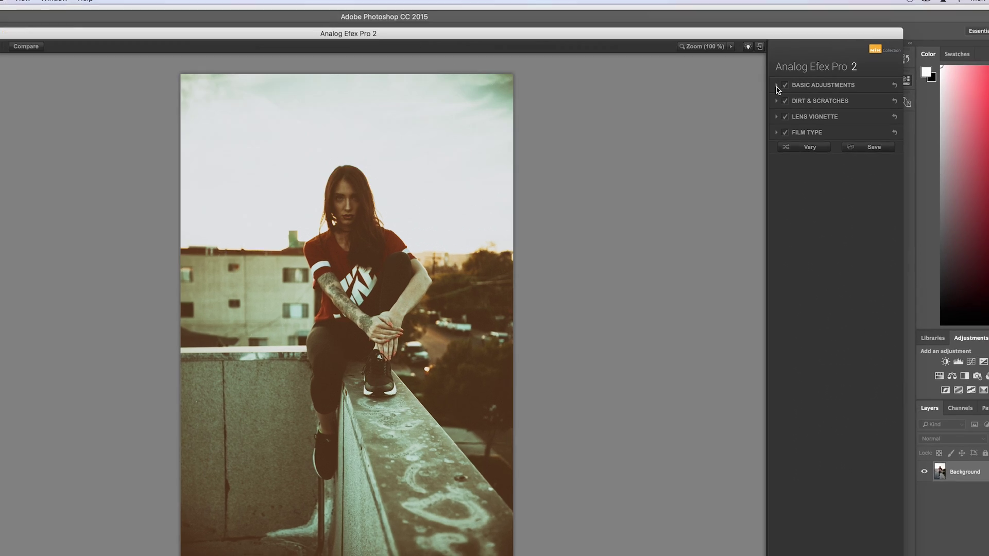
pyautogui.click(844, 79)
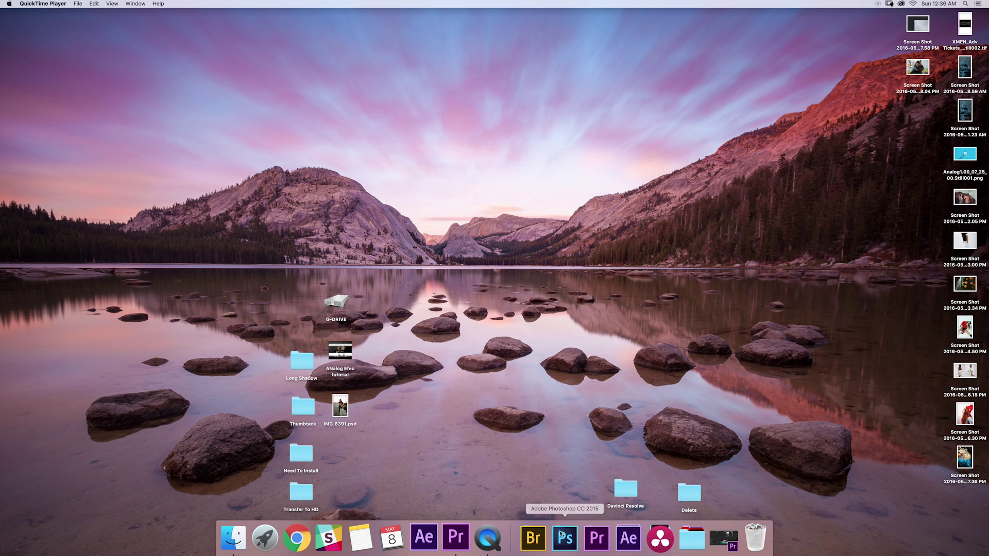
pyautogui.click(564, 538)
pyautogui.click(579, 358)
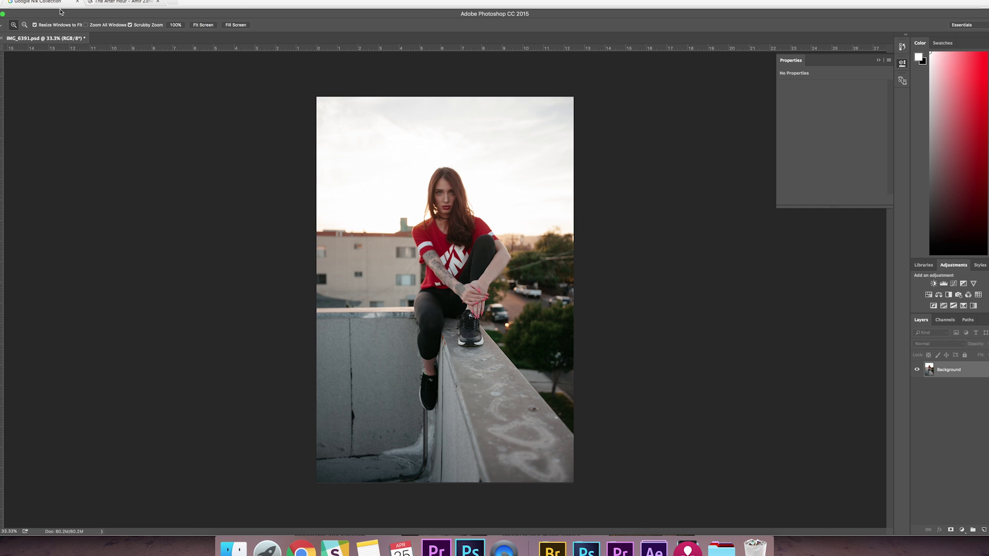
pyautogui.click(47, 4)
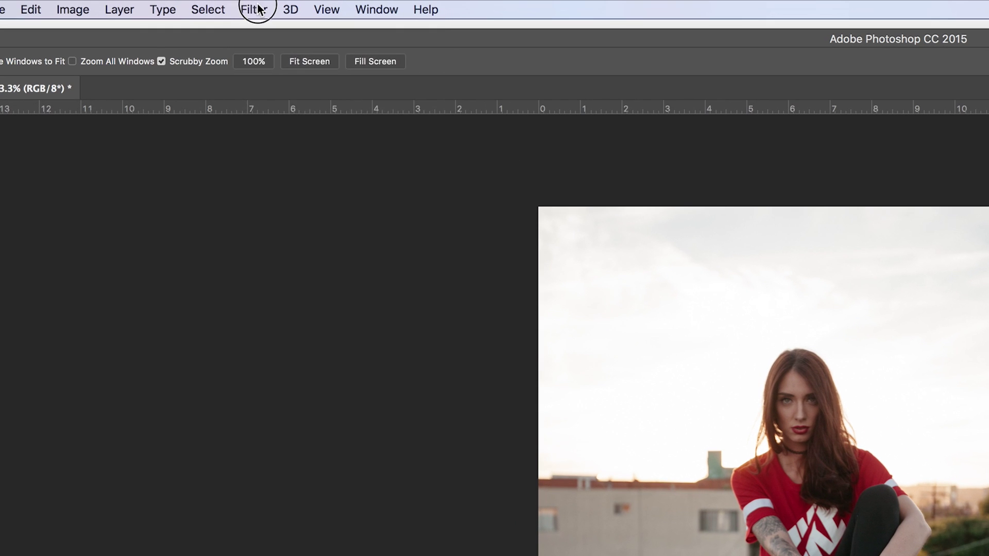
# - Launch Analog Efex Pro 2 on IMG_6391.psd and enlarge the plugin window for a bigger preview
pyautogui.click(189, 4)
pyautogui.moveTo(247, 187)
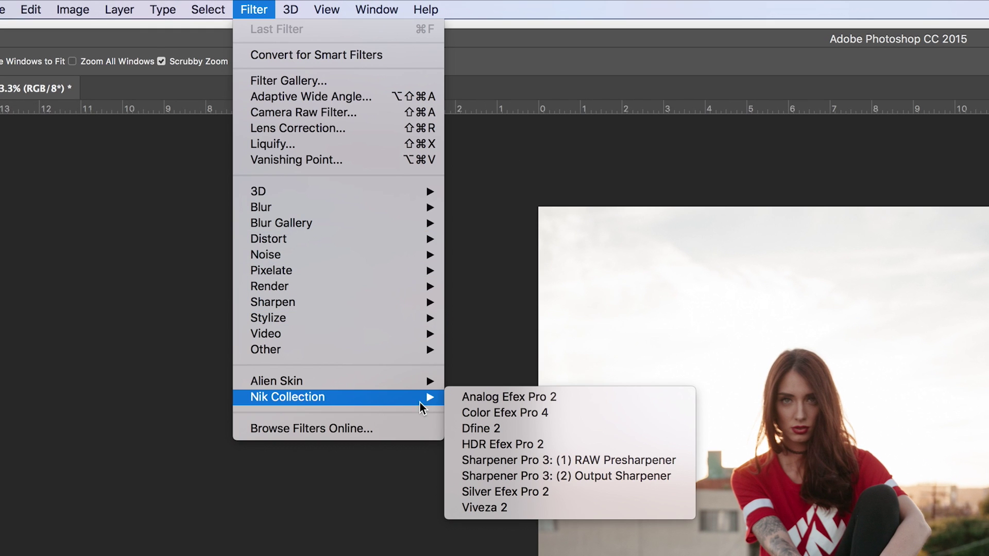
pyautogui.click(464, 398)
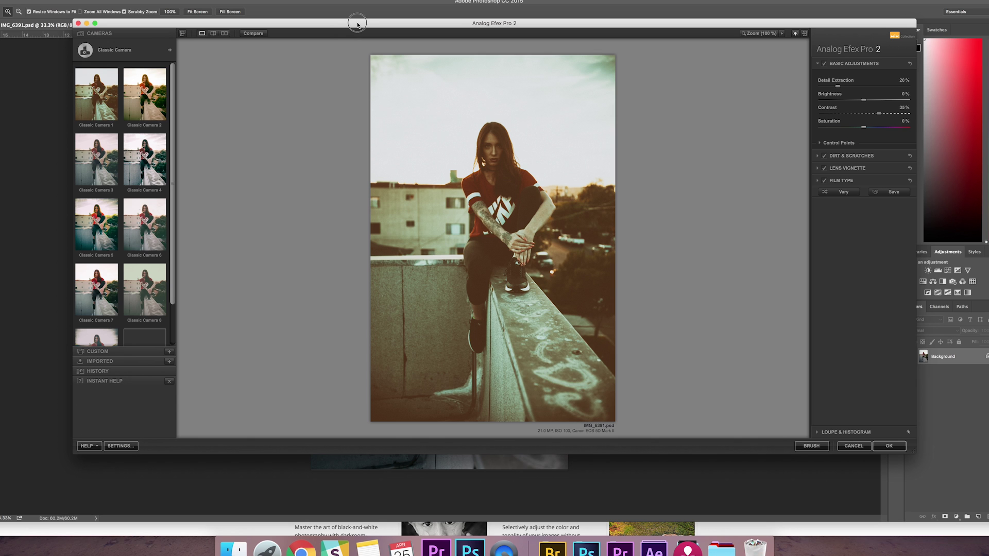
pyautogui.moveTo(353, 22); pyautogui.dragTo(334, 20)
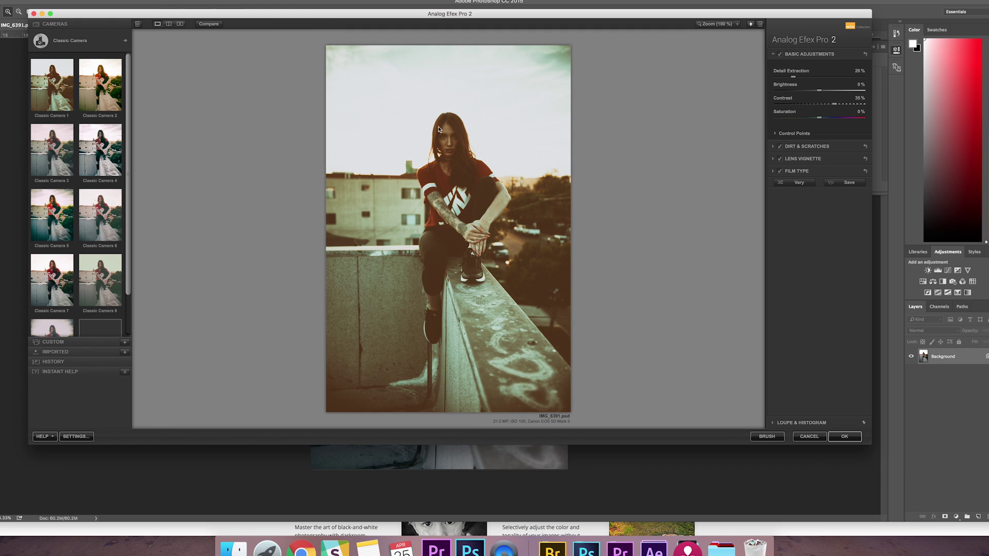
pyautogui.doubleClick(333, 20)
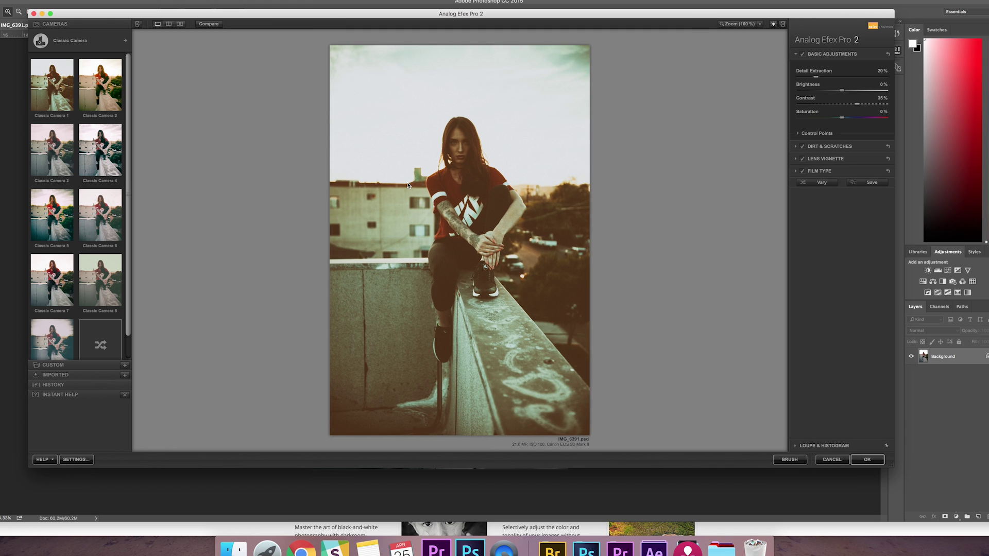
# - Apply Classic Camera 1 with Detail Extraction 0%, reduced Contrast, and no Dirt & Scratches or Lens Vignette
pyautogui.click(54, 91)
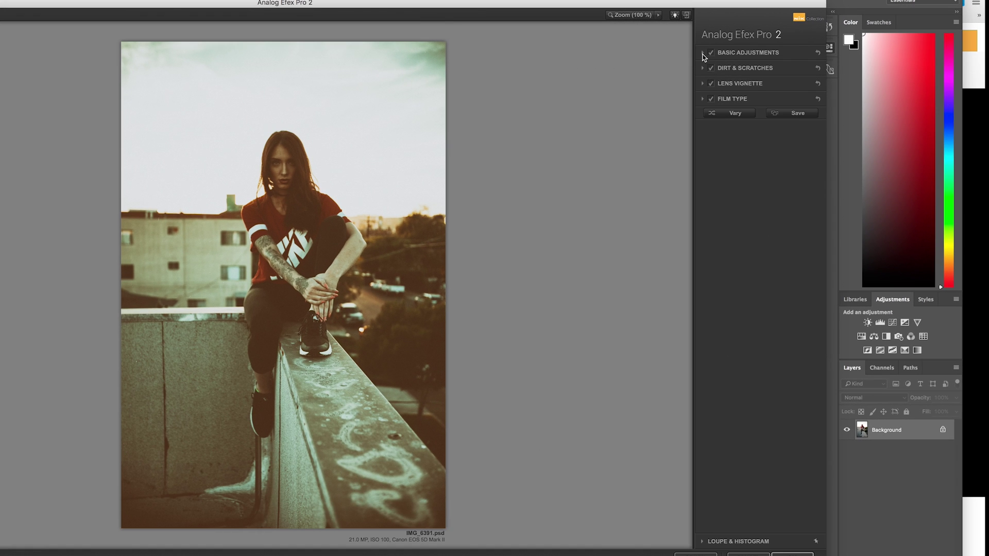
pyautogui.click(702, 53)
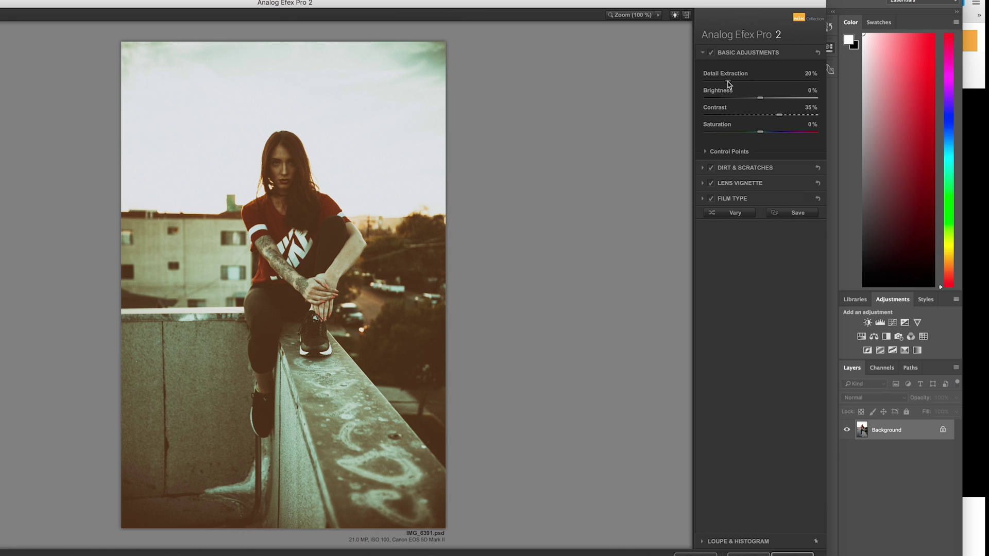
pyautogui.moveTo(727, 81); pyautogui.dragTo(705, 82)
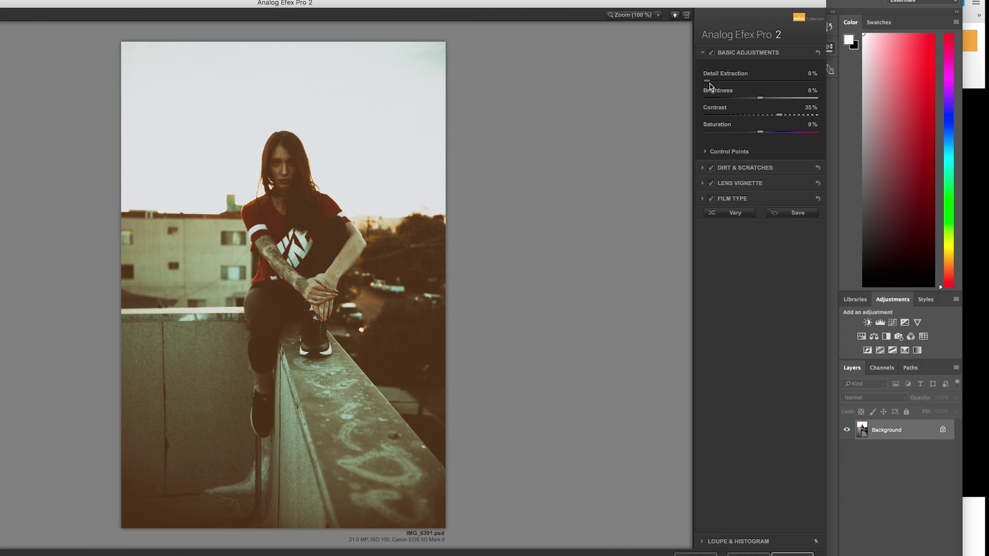
pyautogui.moveTo(780, 118); pyautogui.dragTo(761, 116)
pyautogui.click(702, 53)
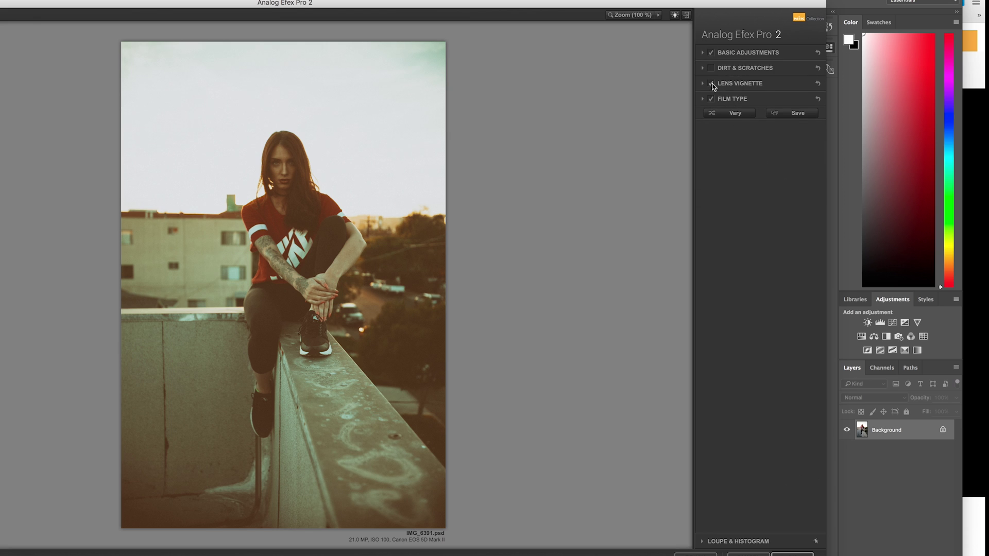
pyautogui.click(711, 83)
pyautogui.click(702, 101)
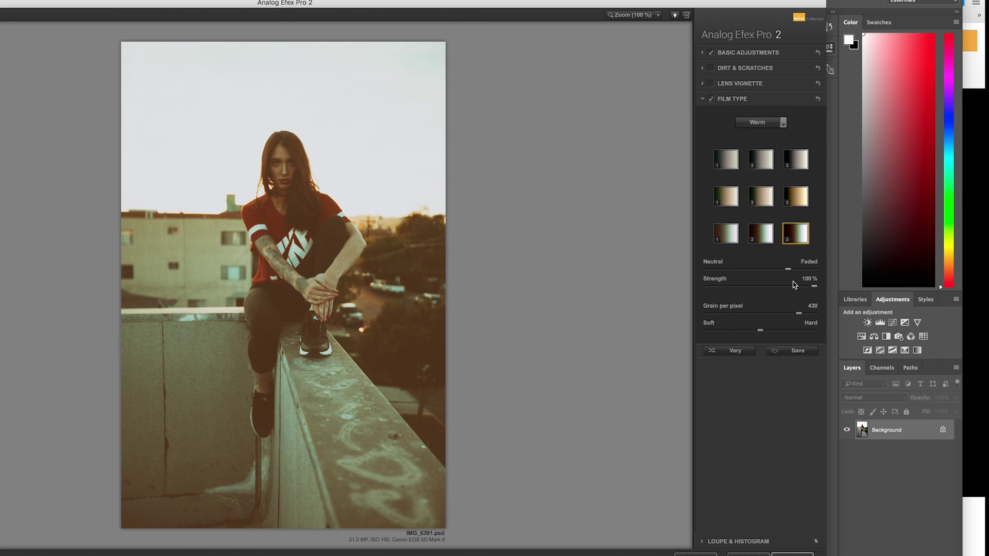
# - Set Warm Film Type grain to 500 per pixel, softest grain, slightly faded tint, 56% strength
pyautogui.moveTo(798, 313); pyautogui.dragTo(835, 315)
pyautogui.moveTo(760, 330); pyautogui.dragTo(676, 336)
pyautogui.moveTo(787, 269); pyautogui.dragTo(702, 270)
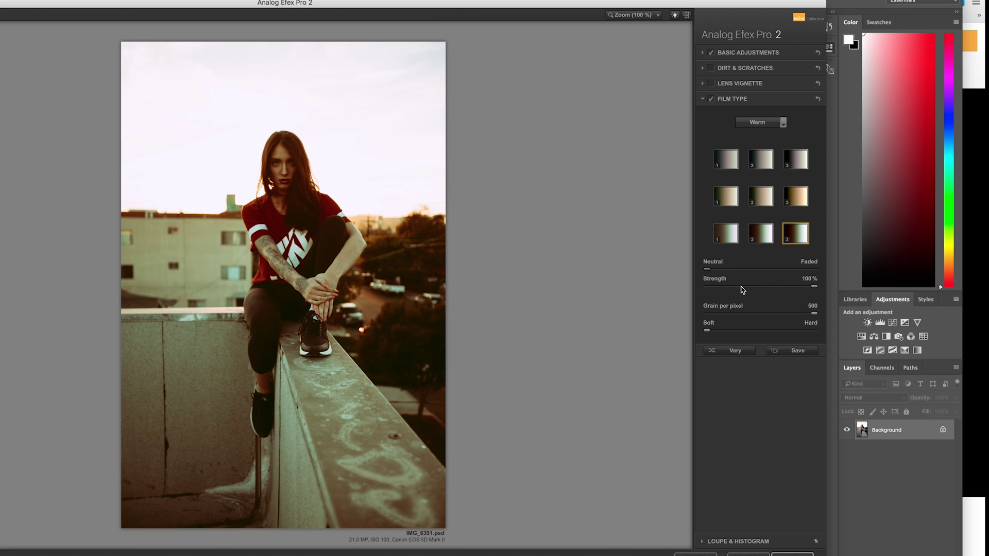
pyautogui.moveTo(707, 272); pyautogui.dragTo(816, 272)
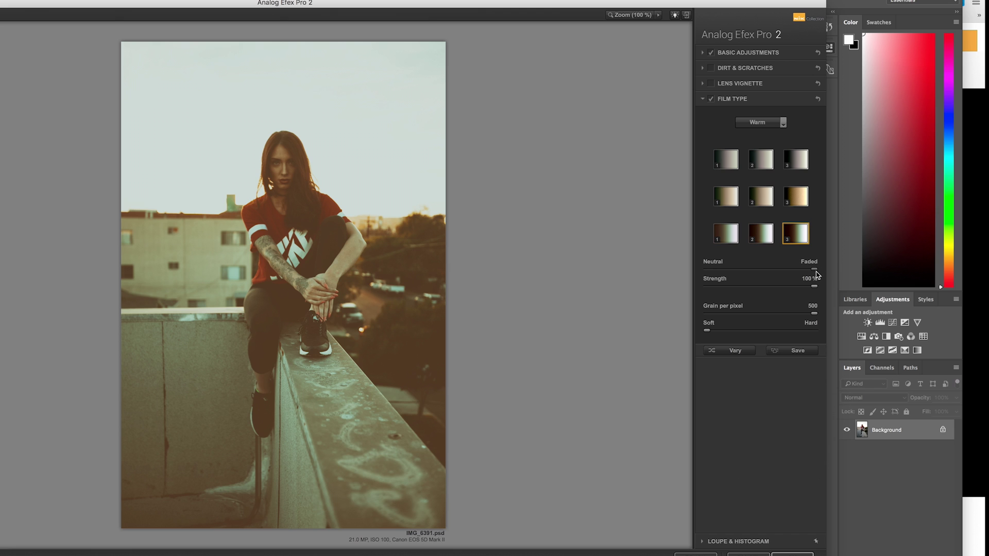
pyautogui.moveTo(815, 273); pyautogui.dragTo(739, 273)
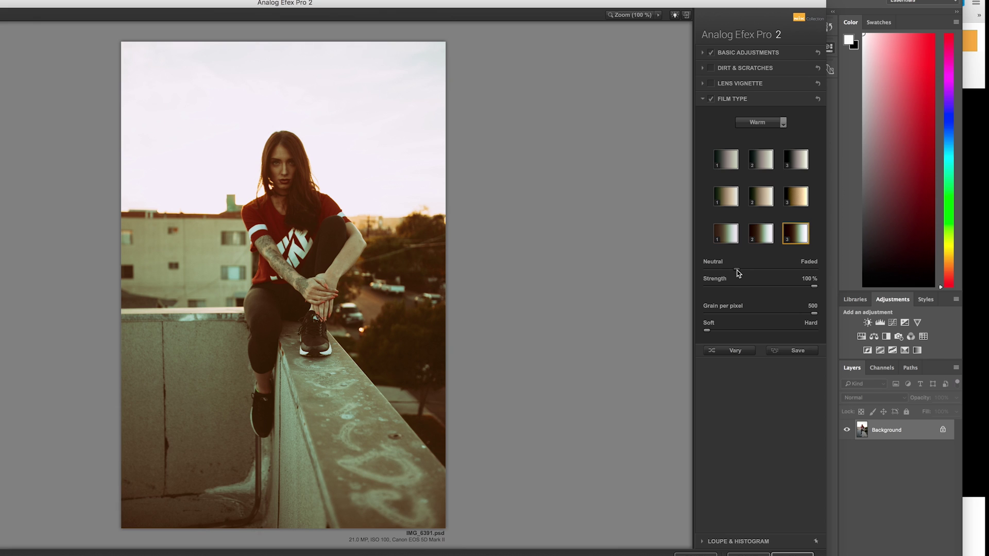
pyautogui.moveTo(739, 273)
pyautogui.mouseDown()
pyautogui.moveTo(723, 273)
pyautogui.moveTo(732, 269)
pyautogui.mouseUp()
pyautogui.moveTo(814, 286); pyautogui.dragTo(768, 286)
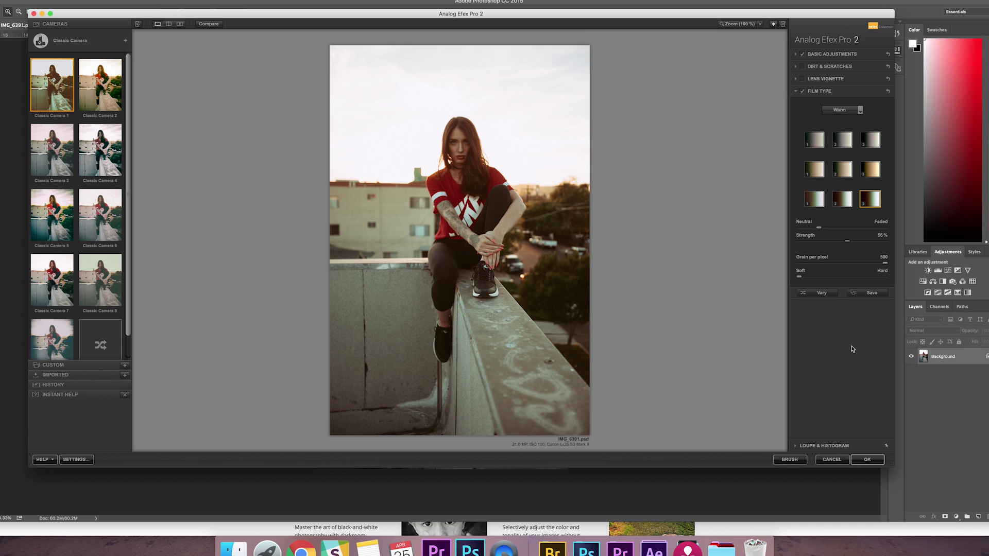
# - Apply the film look as an Analog Efex Pro 2 layer, compare with the original, and add a white mask
pyautogui.click(802, 555)
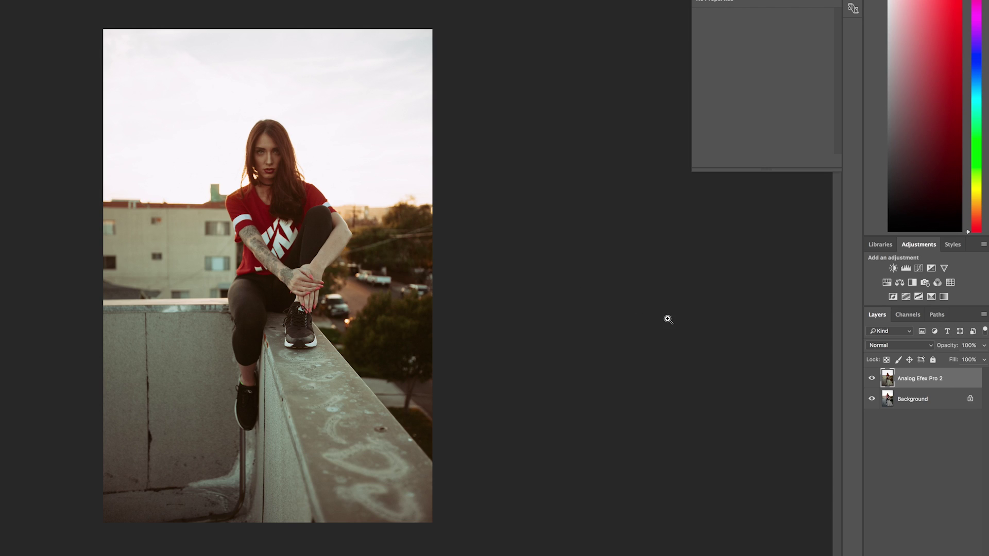
pyautogui.click(871, 384)
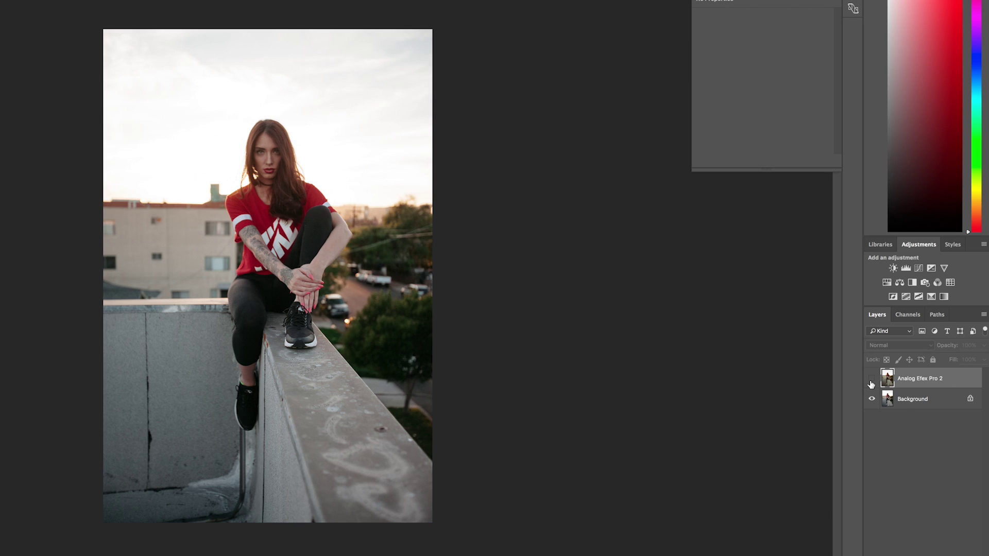
pyautogui.click(871, 384)
pyautogui.click(871, 384)
pyautogui.click(871, 384)
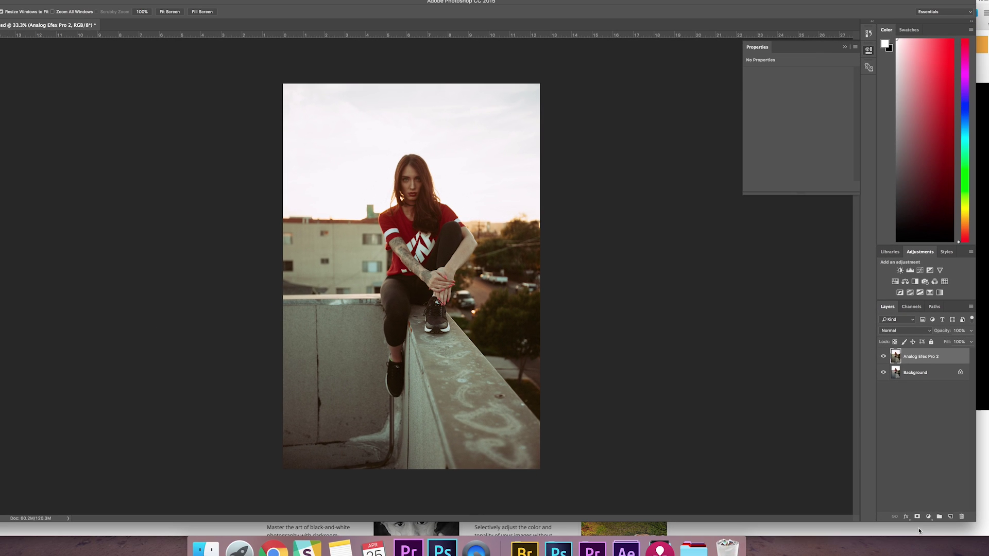
pyautogui.click(917, 517)
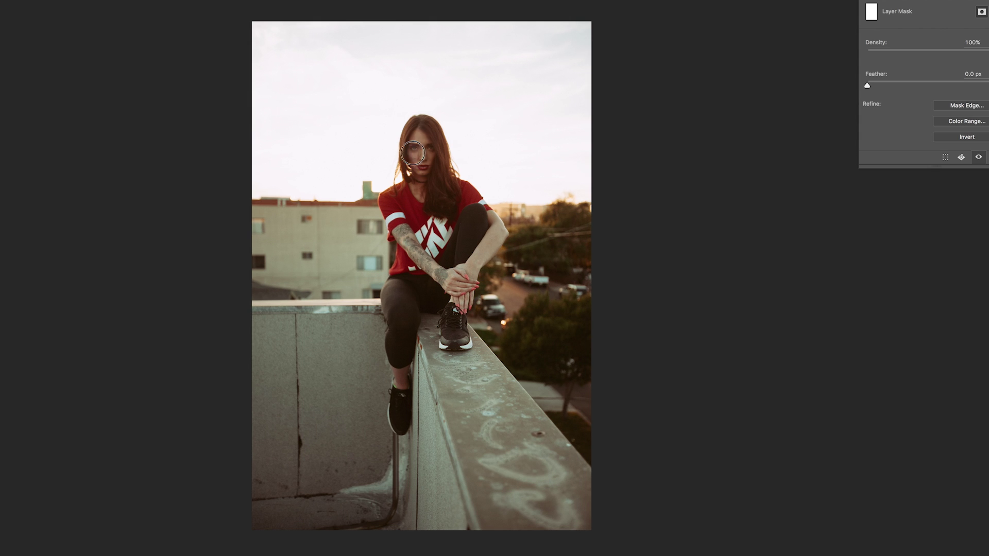
# - Mask the film effect off the eyes and compare the layer against the original
pyautogui.moveTo(424, 152); pyautogui.dragTo(418, 175)
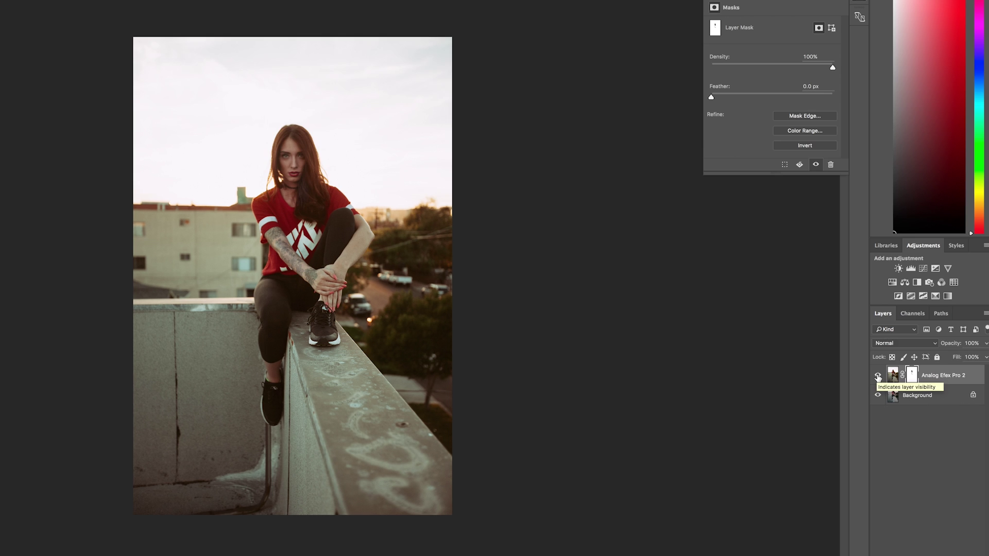
pyautogui.click(878, 379)
pyautogui.click(879, 378)
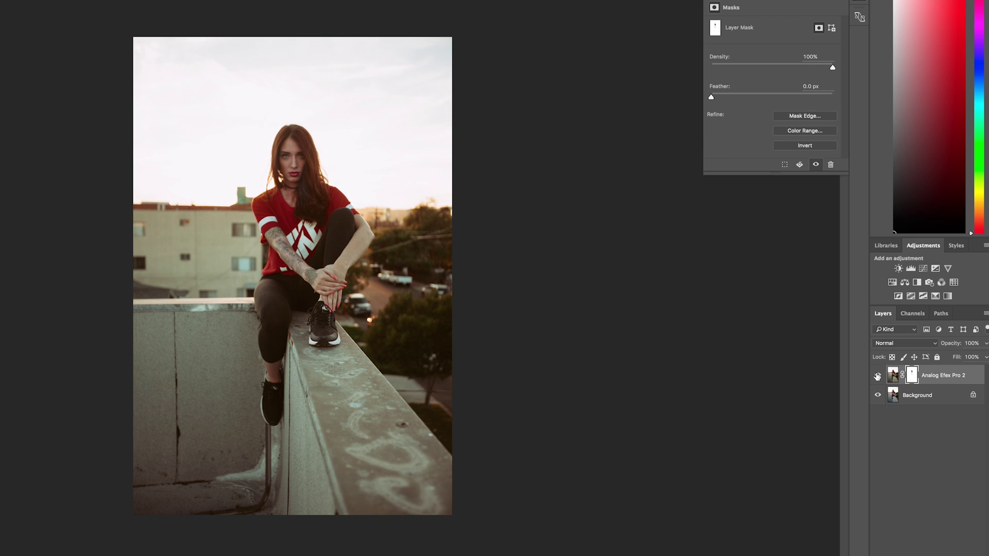
pyautogui.click(878, 378)
pyautogui.click(879, 378)
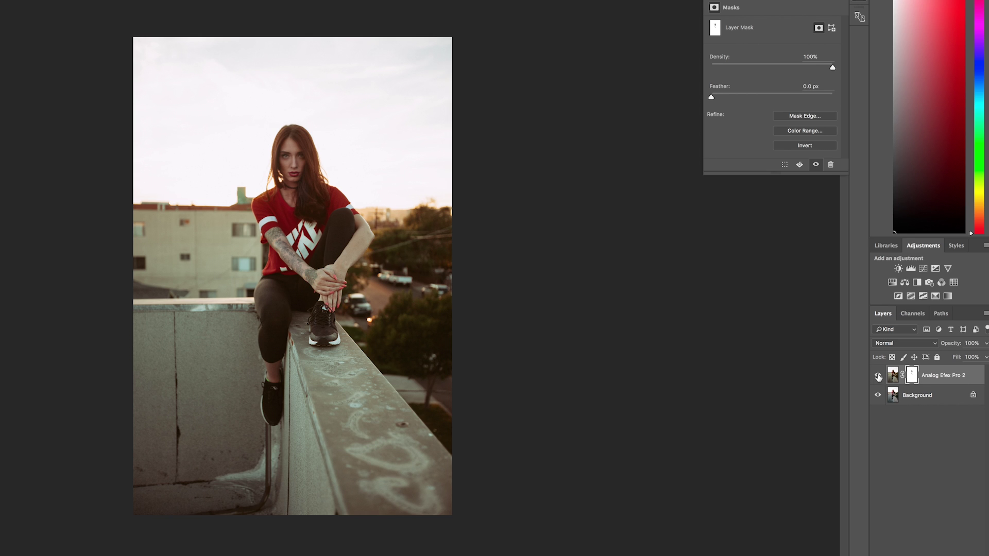
# - Set the Analog Efex Pro 2 layer's opacity to 71%
pyautogui.click(986, 358)
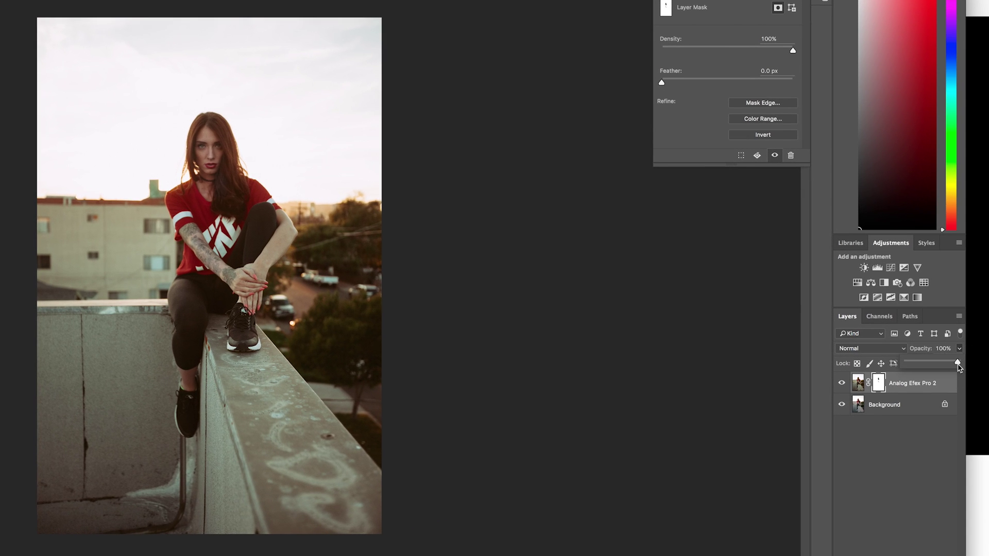
pyautogui.moveTo(958, 364); pyautogui.dragTo(870, 368)
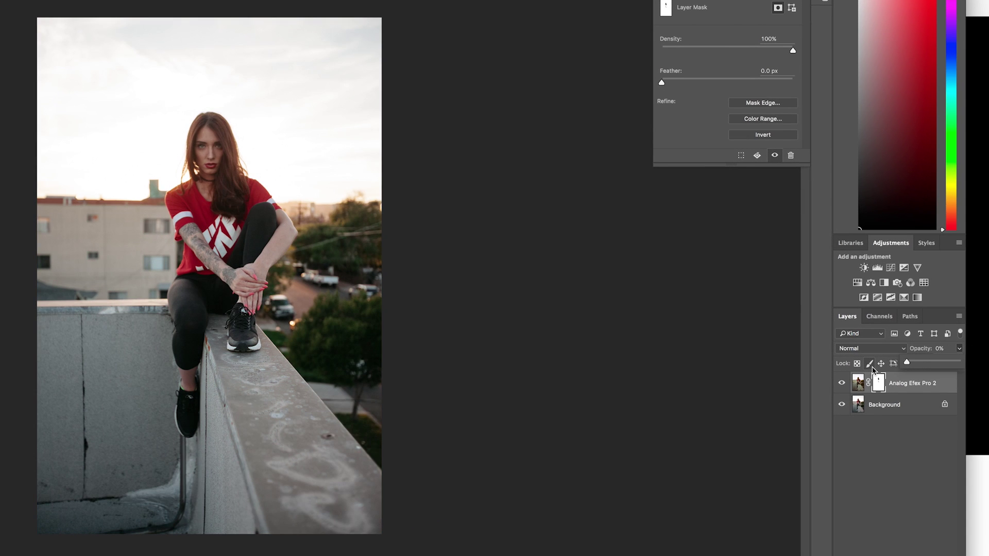
pyautogui.click(908, 365)
pyautogui.moveTo(918, 365); pyautogui.dragTo(945, 364)
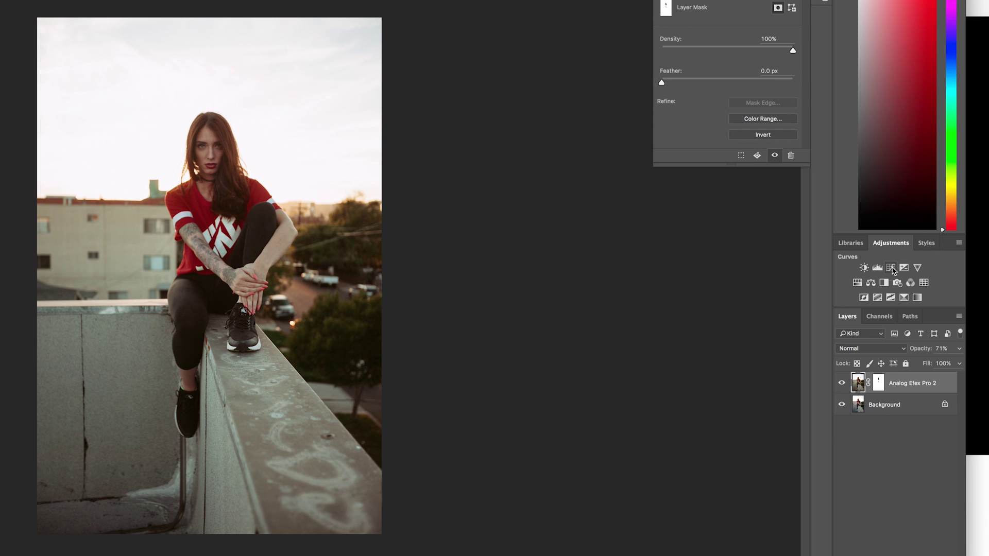
pyautogui.click(891, 268)
# - Raise the Curves 1 curve to brighten, then draw a gradient on its mask to confine the glow to a corner
pyautogui.moveTo(746, 72); pyautogui.dragTo(743, 57)
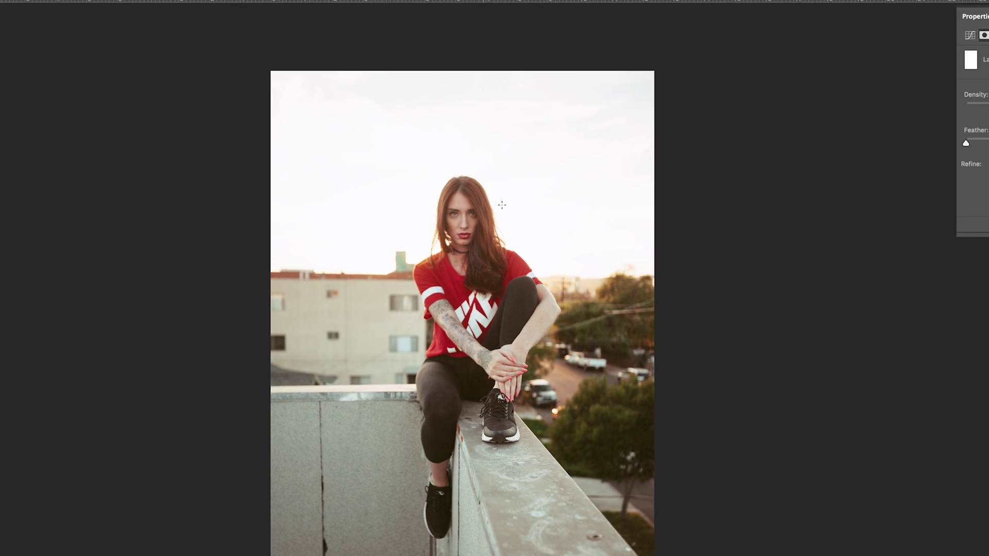
pyautogui.moveTo(198, 300); pyautogui.dragTo(348, 99)
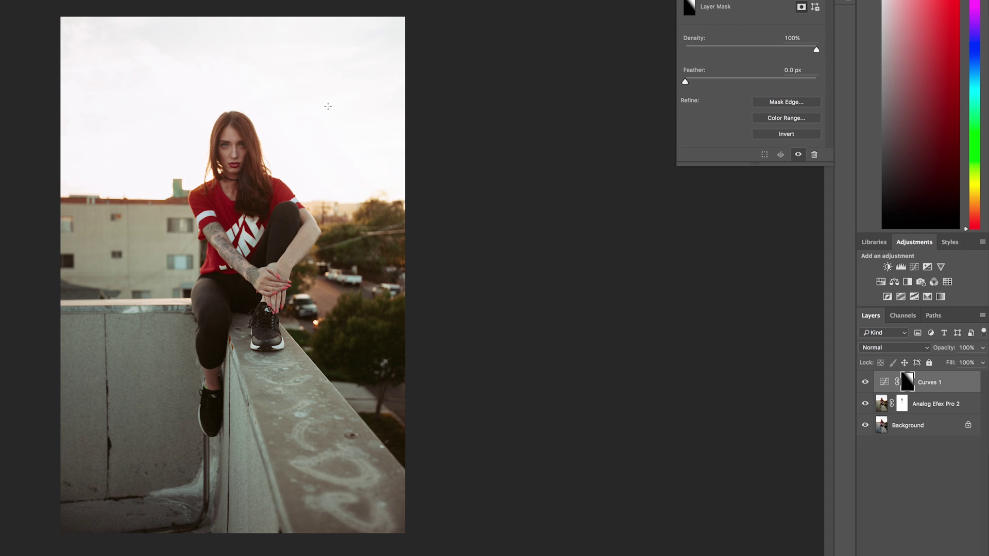
pyautogui.moveTo(327, 105); pyautogui.dragTo(259, 201)
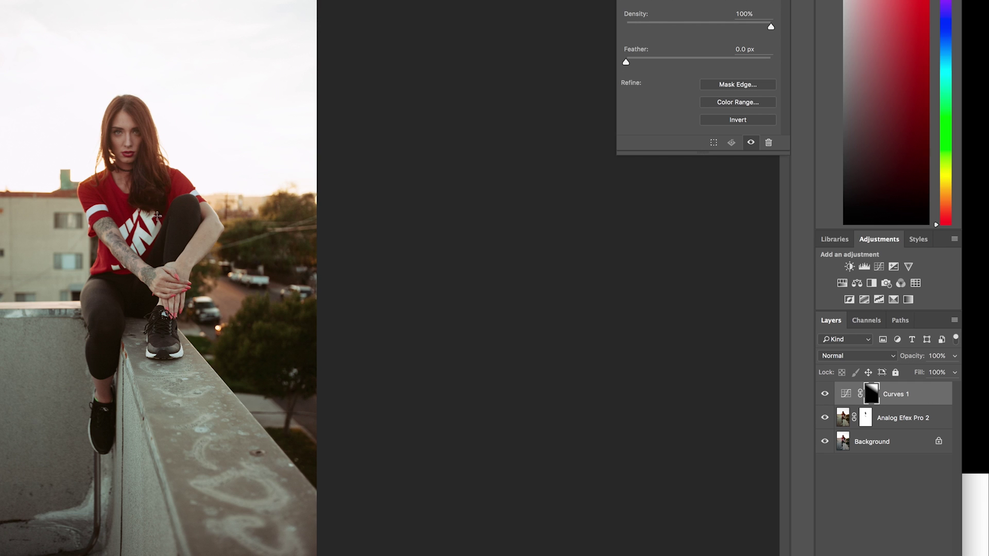
pyautogui.click(882, 472)
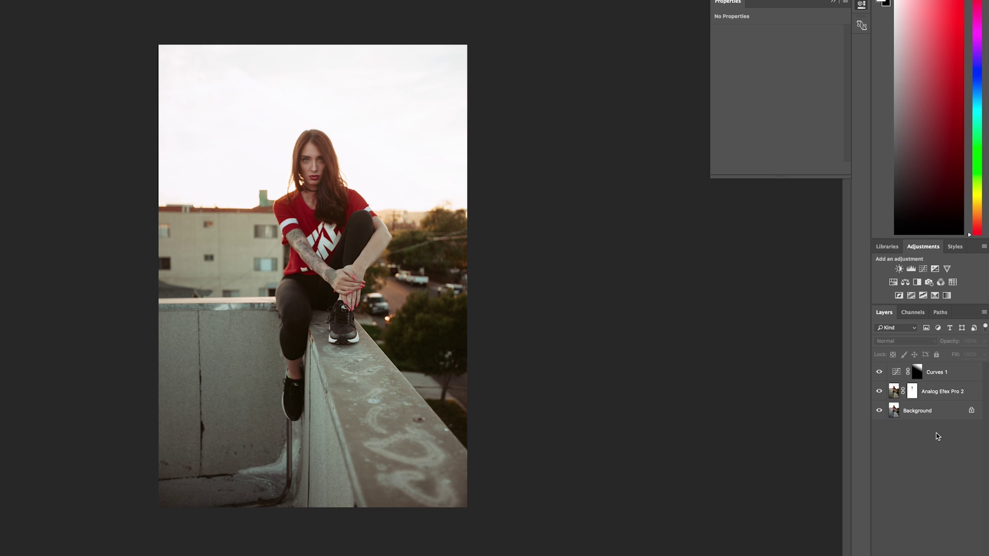
pyautogui.click(879, 372)
pyautogui.click(880, 392)
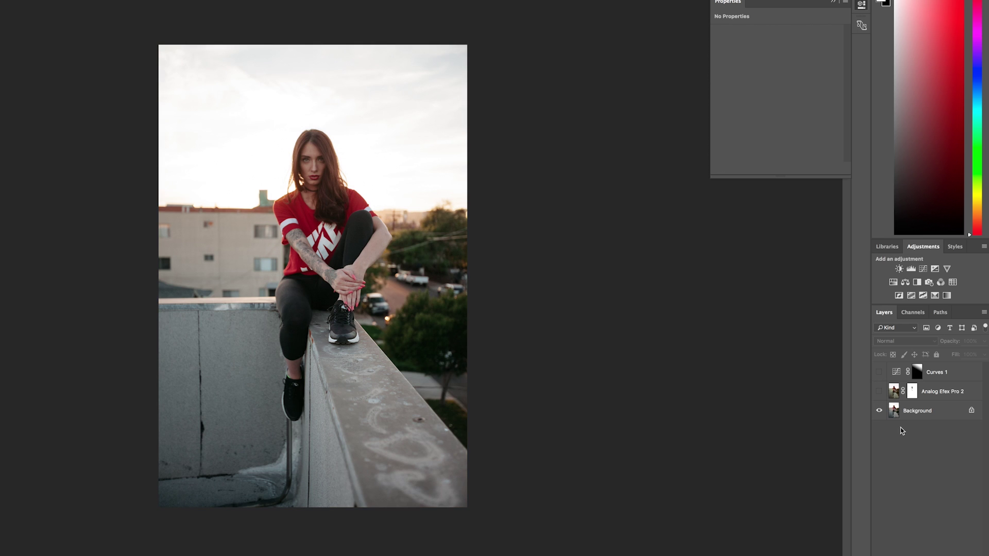
pyautogui.click(880, 392)
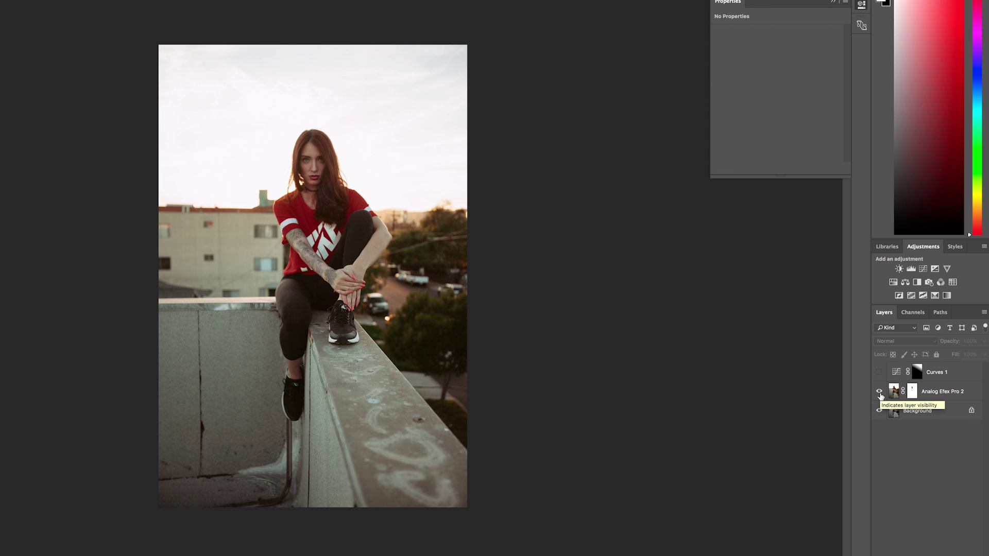
pyautogui.click(879, 372)
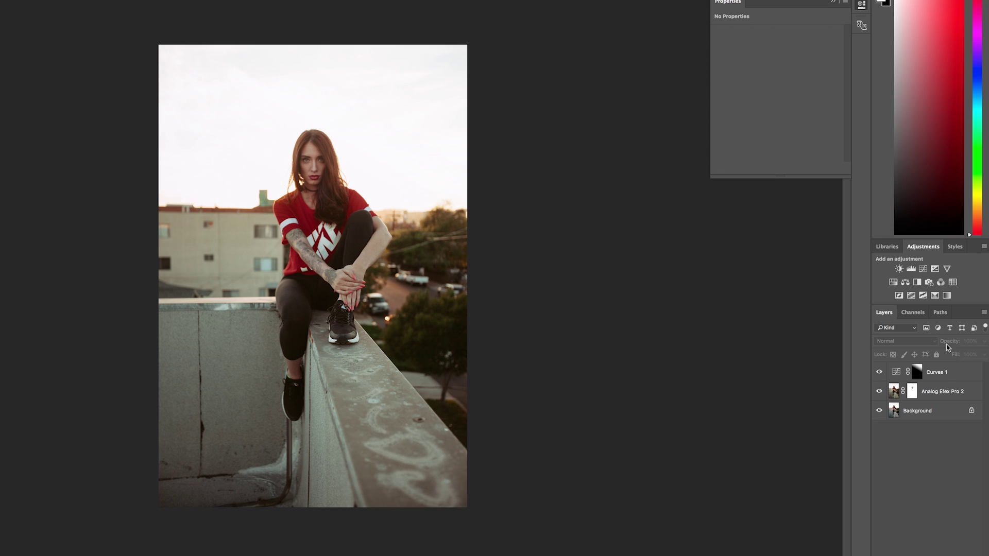
pyautogui.click(899, 270)
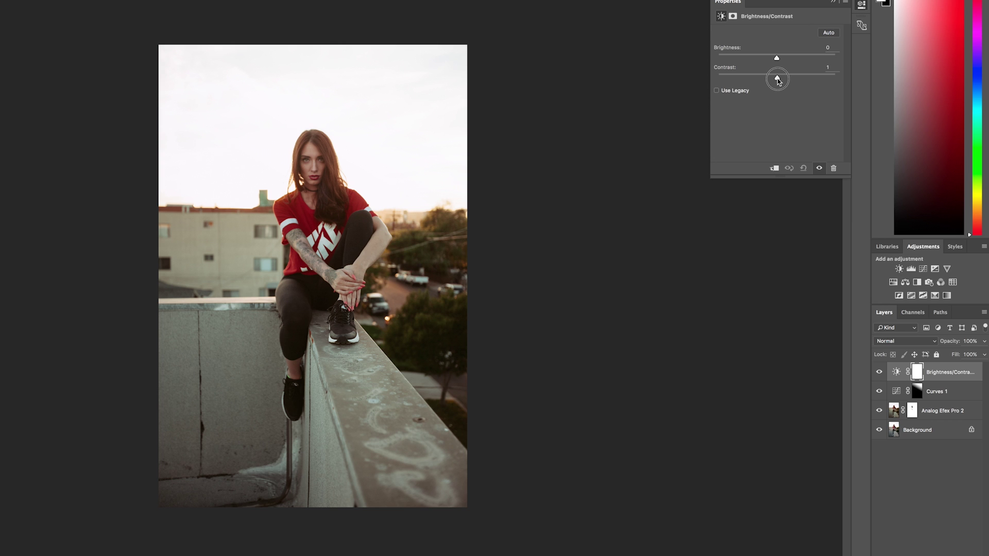
pyautogui.moveTo(777, 78); pyautogui.dragTo(801, 79)
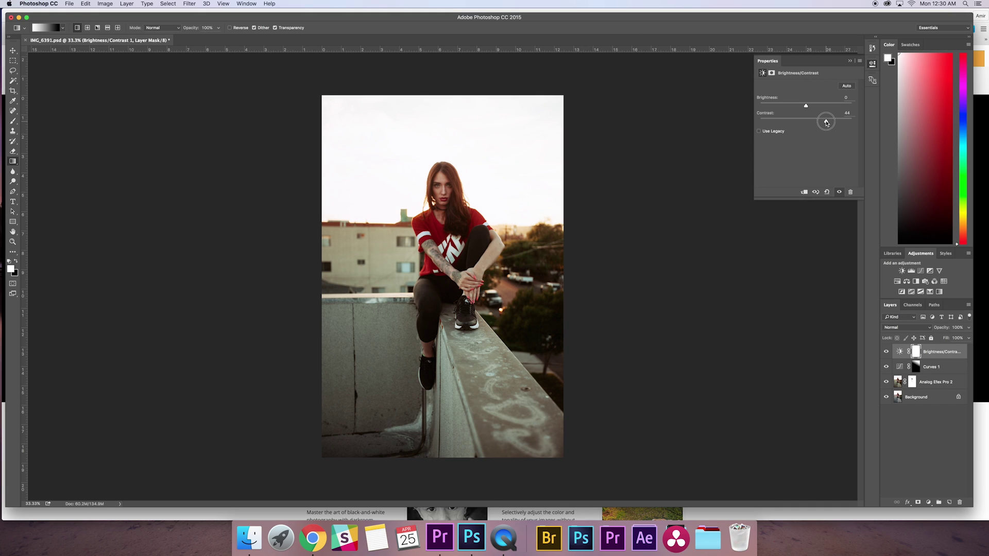
pyautogui.moveTo(826, 122)
pyautogui.mouseDown()
pyautogui.moveTo(808, 122)
pyautogui.moveTo(820, 122)
pyautogui.mouseUp()
pyautogui.moveTo(943, 355); pyautogui.dragTo(959, 503)
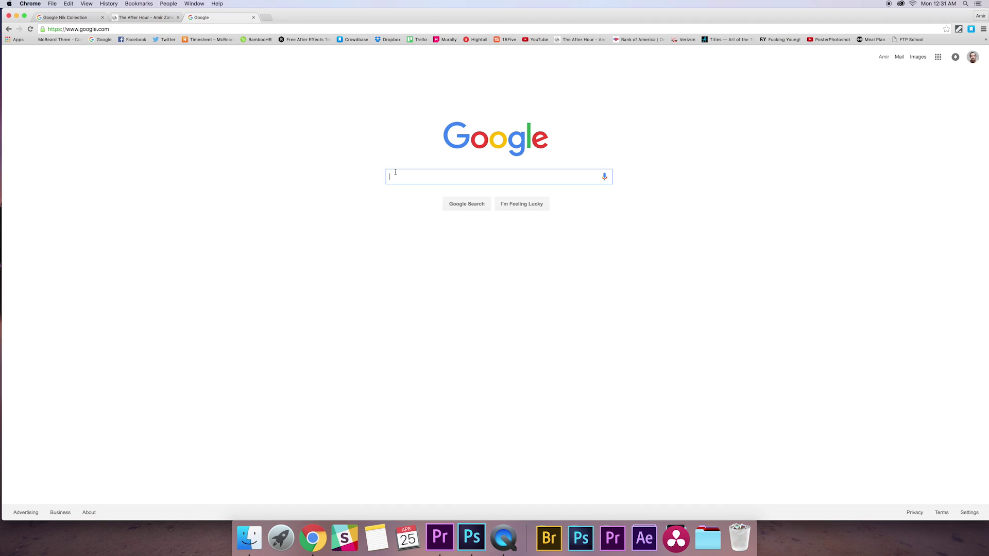
# - Search Google Images for 'color wheel' and open the first wheel image at full size
pyautogui.write('color wheel')
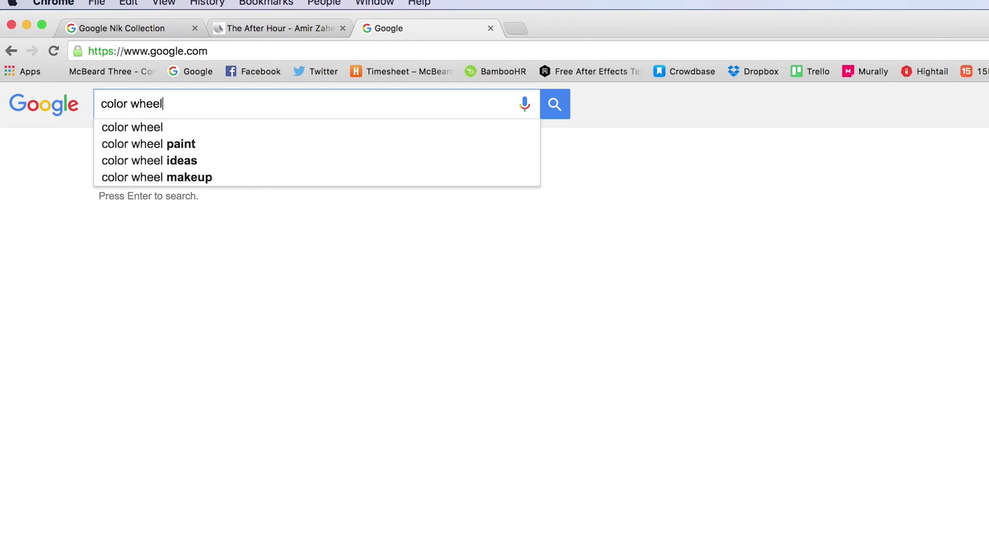
pyautogui.press('Return')
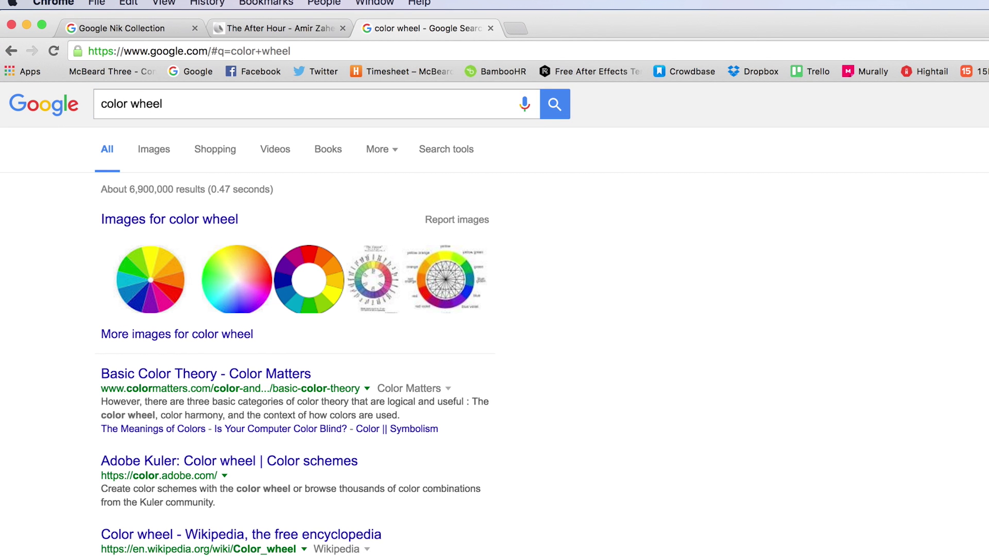
pyautogui.click(157, 151)
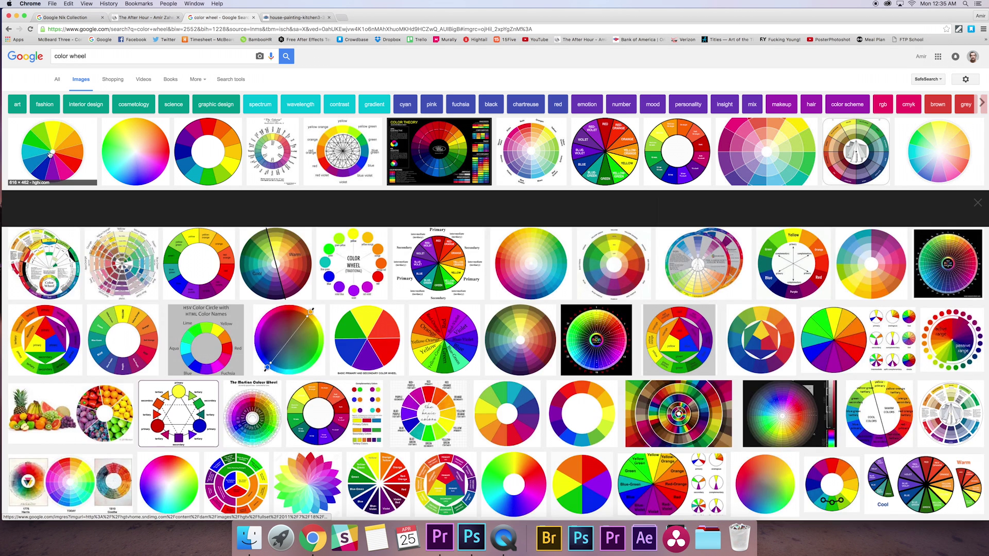
pyautogui.click(79, 163)
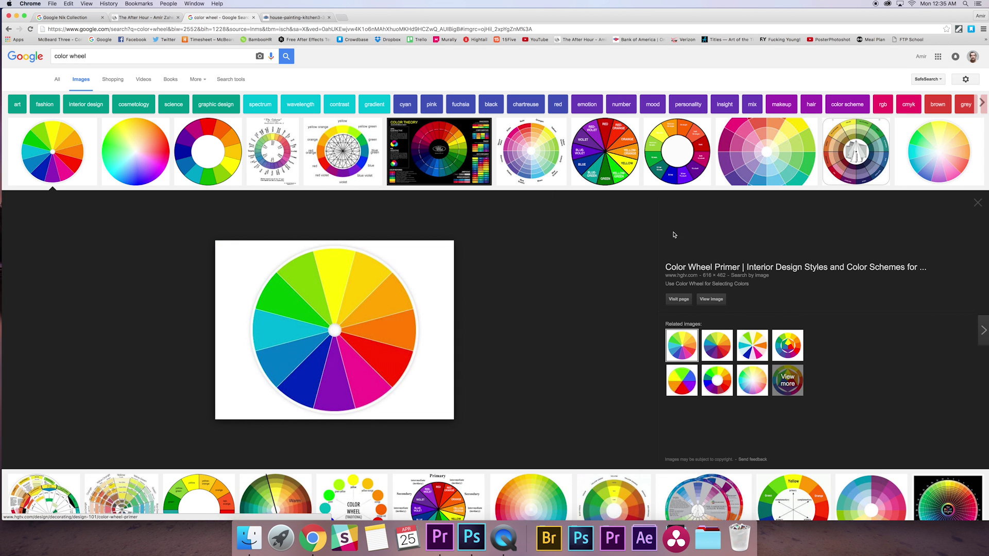
pyautogui.click(721, 301)
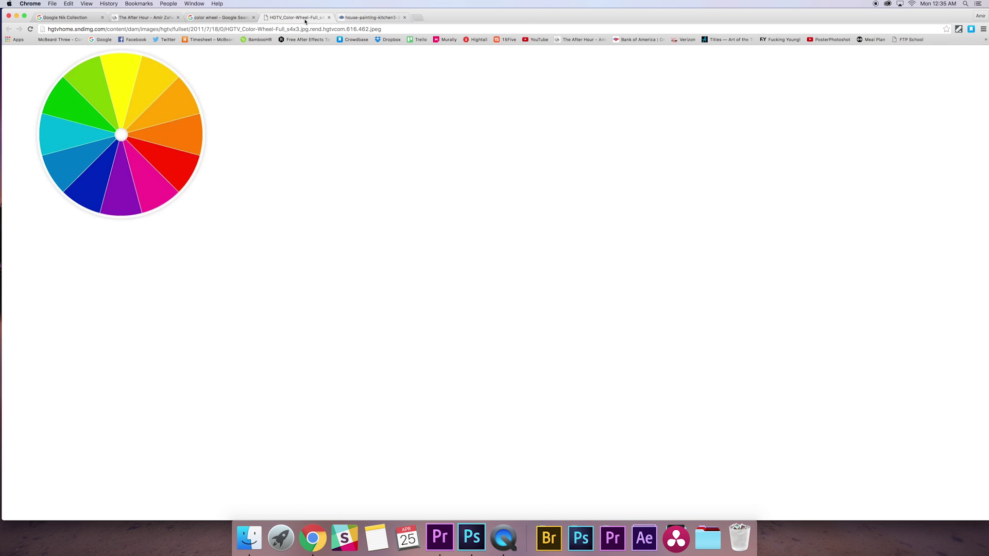
pyautogui.click(404, 18)
pyautogui.press('super+Tab')
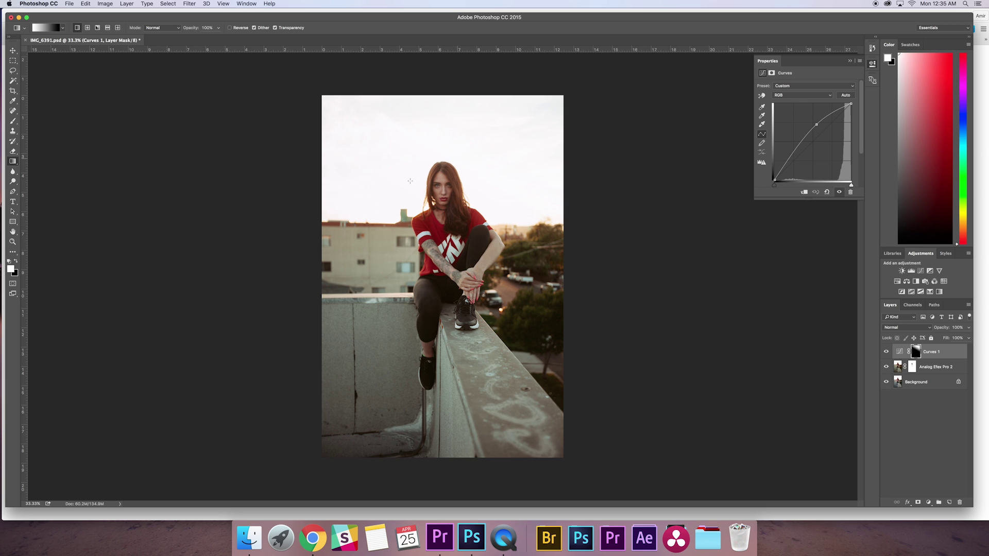
pyautogui.press('super+Tab')
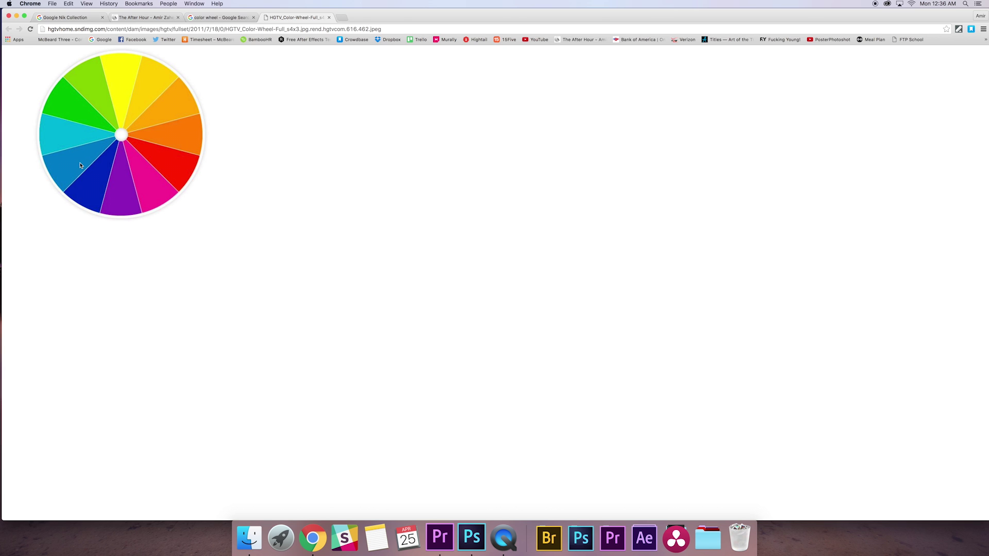
# - Add a Selective Color layer on Blacks: Cyan +18, Magenta +11, Yellow −16, Black +3
pyautogui.press('super+Tab')
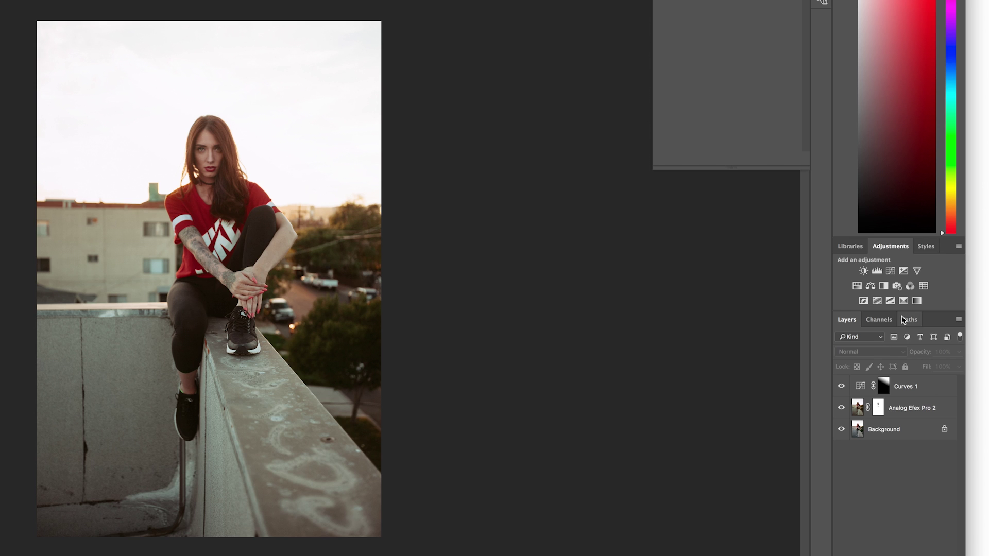
pyautogui.click(904, 300)
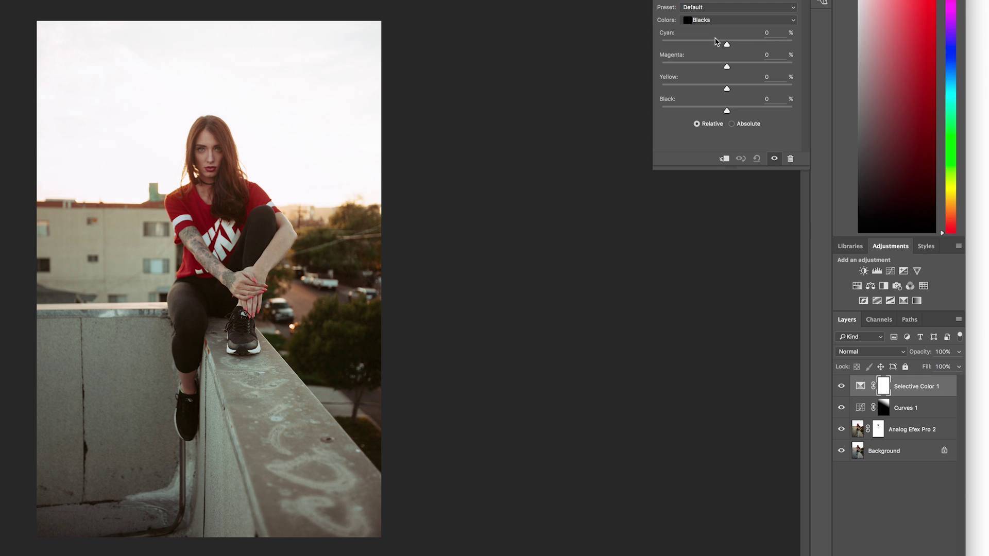
pyautogui.click(705, 20)
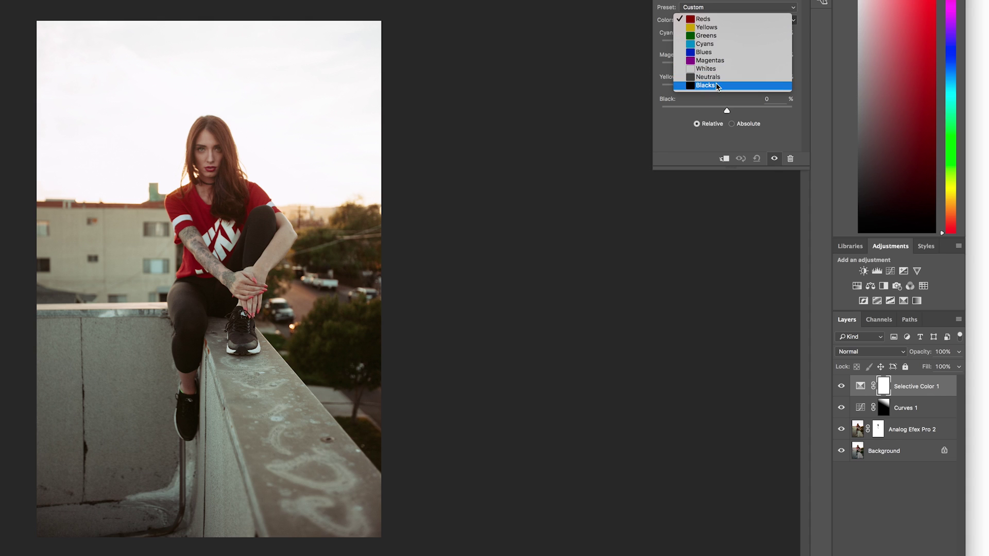
pyautogui.click(717, 87)
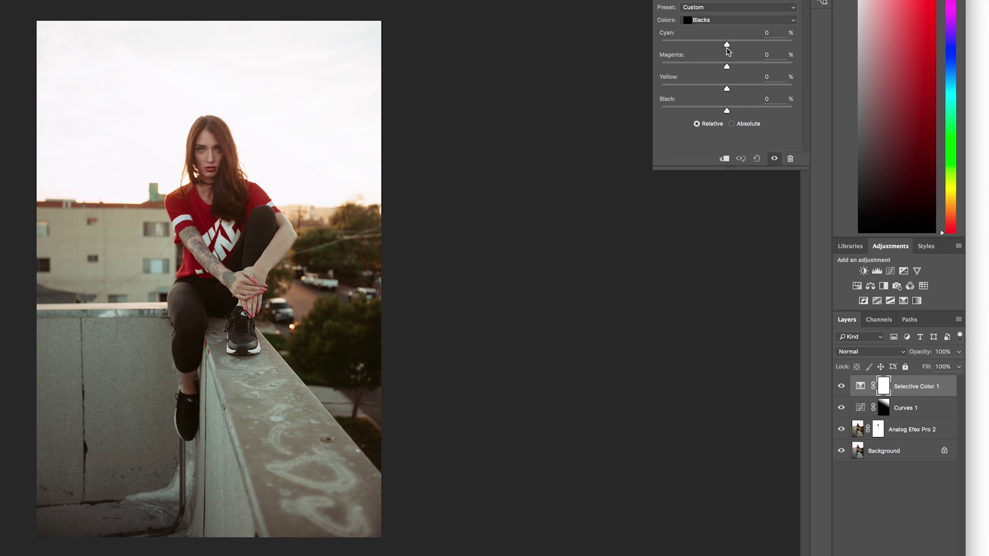
pyautogui.moveTo(727, 41); pyautogui.dragTo(738, 46)
pyautogui.moveTo(727, 68); pyautogui.dragTo(729, 113)
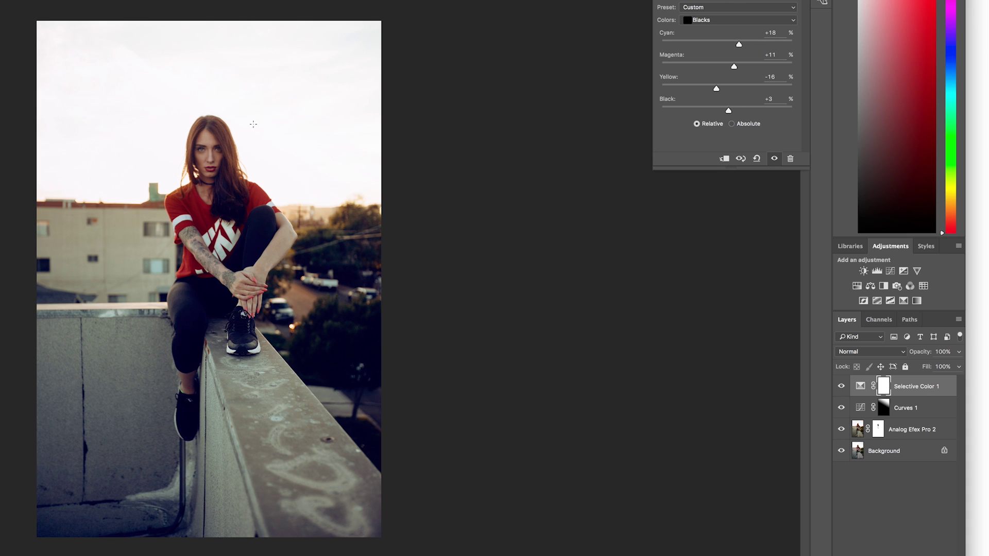
pyautogui.click(841, 388)
# - Toggle the Selective Color 1 layer's visibility to compare before and after
pyautogui.click(842, 387)
pyautogui.click(842, 390)
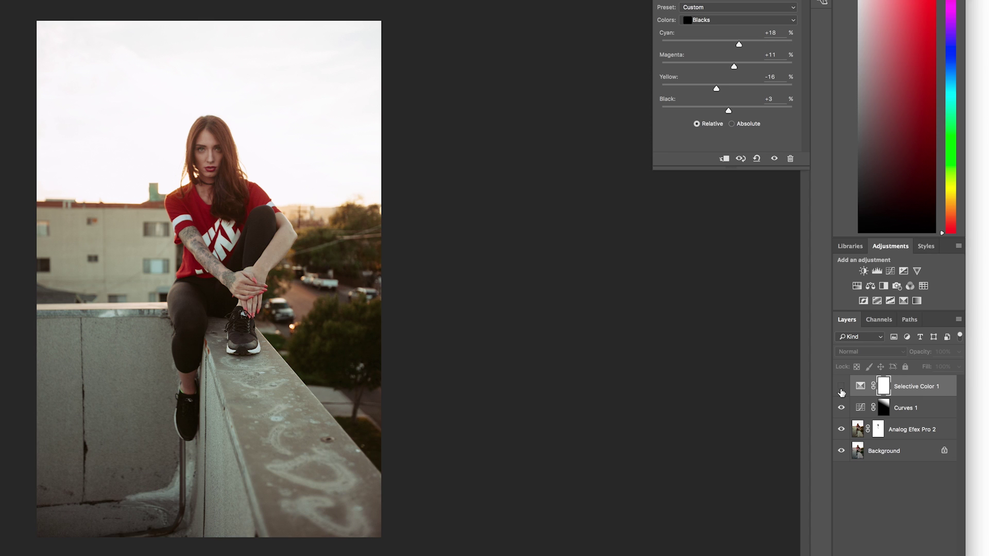
pyautogui.click(842, 390)
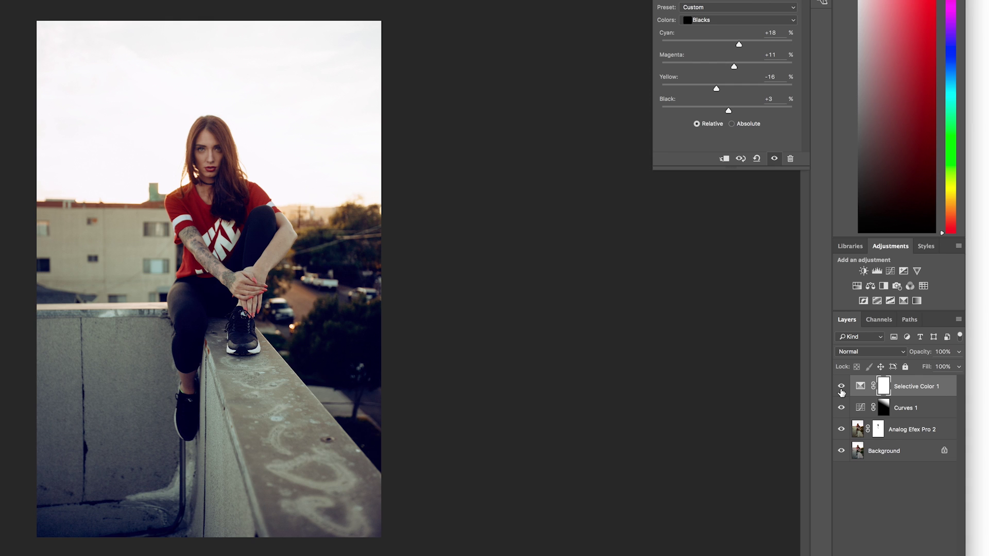
# - Invert the Selective Color 1 mask to black and paint the blue shadows back near the face
pyautogui.click(884, 387)
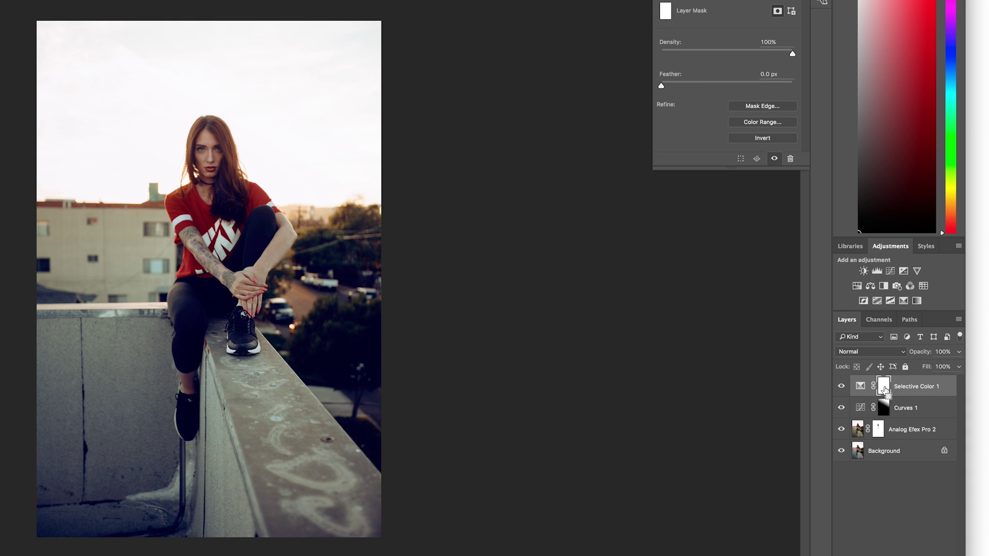
pyautogui.hotkey('ctrl', 'i')
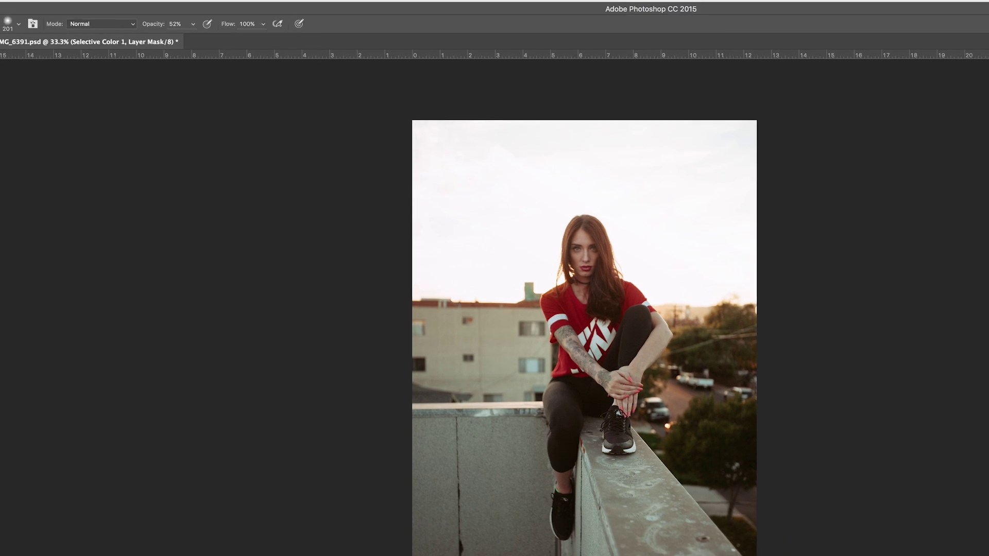
pyautogui.click(0, 58)
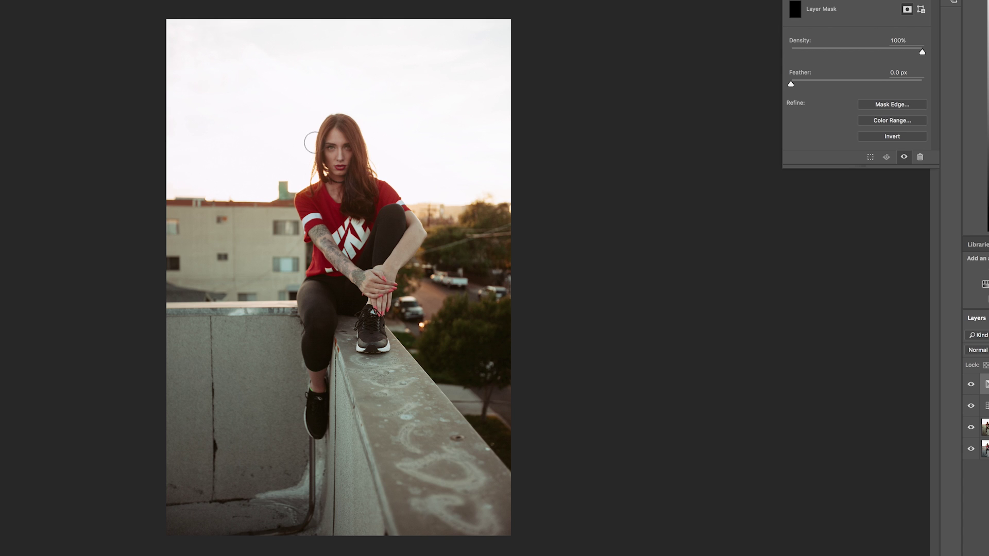
pyautogui.click(332, 183)
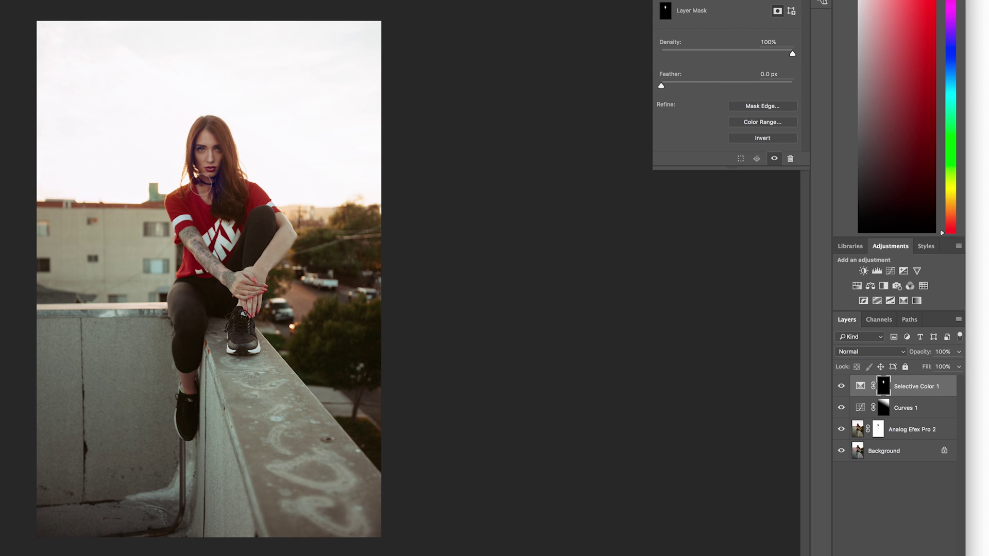
pyautogui.click(841, 387)
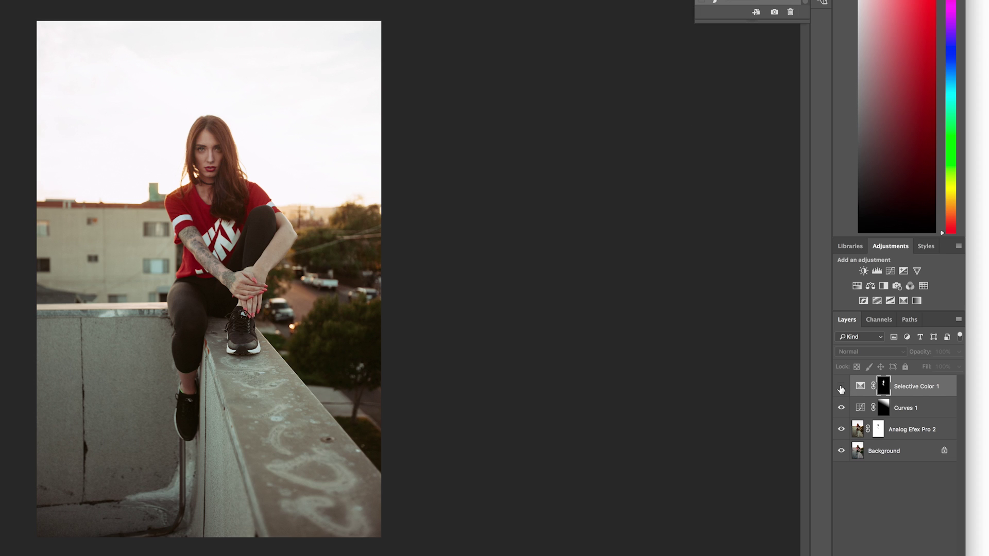
pyautogui.click(841, 387)
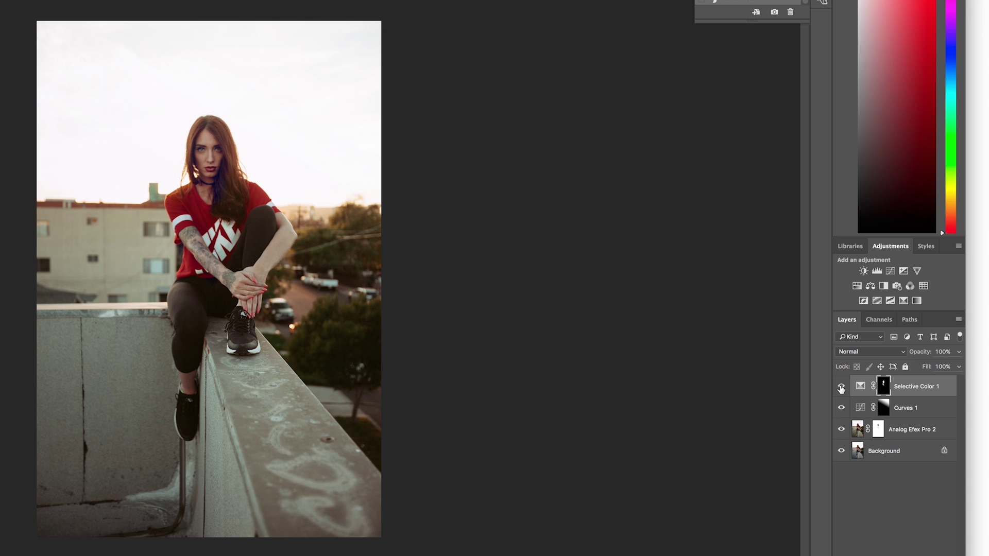
pyautogui.click(842, 387)
pyautogui.click(841, 387)
pyautogui.click(841, 387)
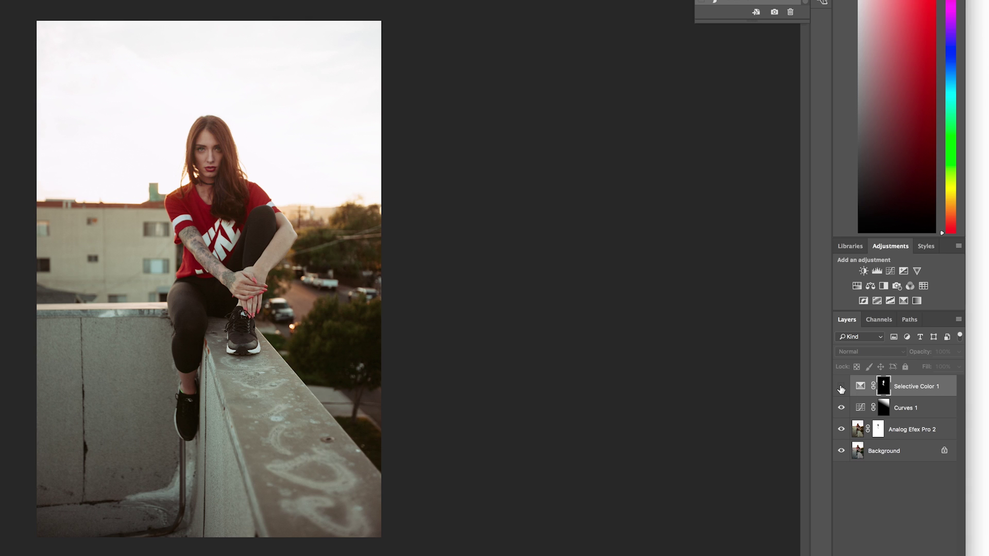
pyautogui.click(842, 388)
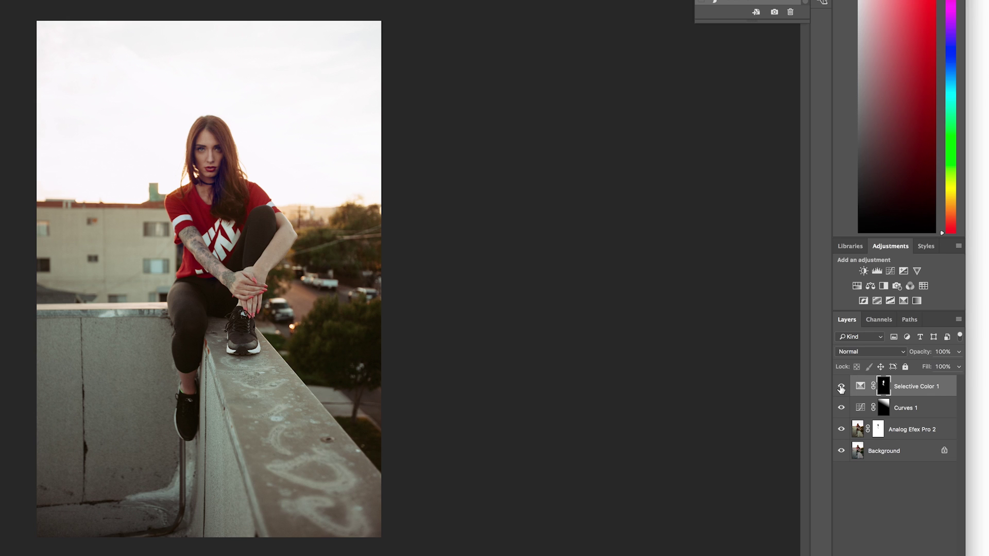
pyautogui.click(841, 387)
pyautogui.click(841, 388)
pyautogui.click(842, 388)
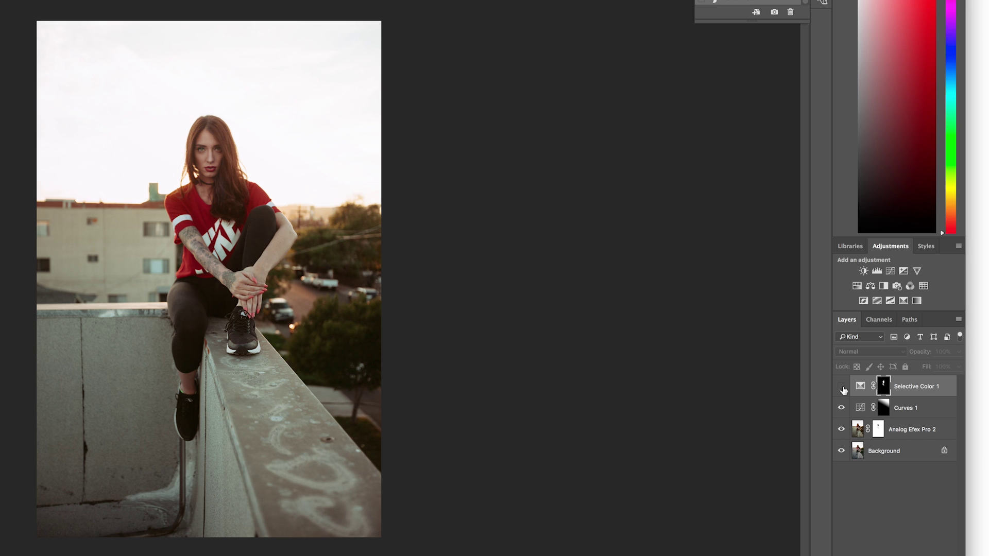
pyautogui.click(842, 388)
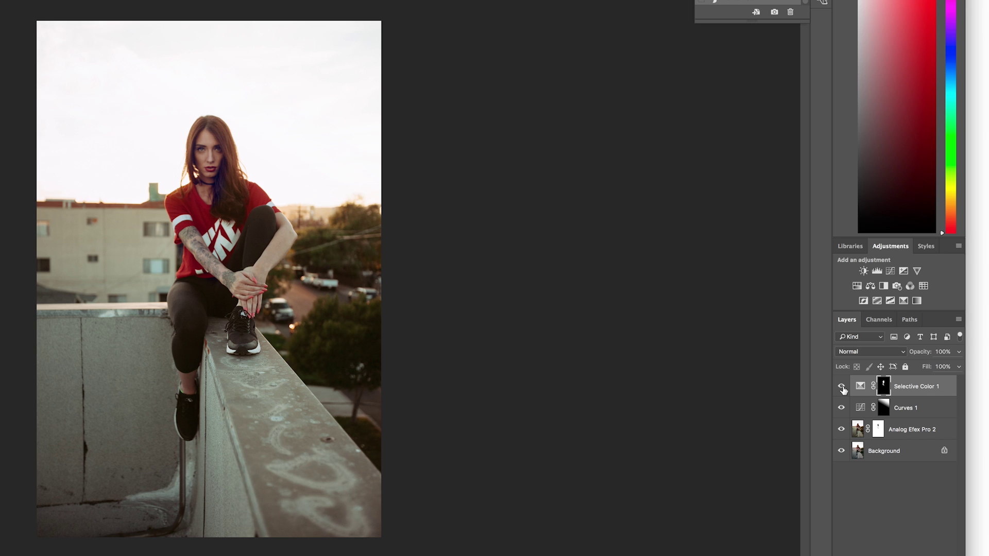
pyautogui.moveTo(841, 387); pyautogui.dragTo(842, 429)
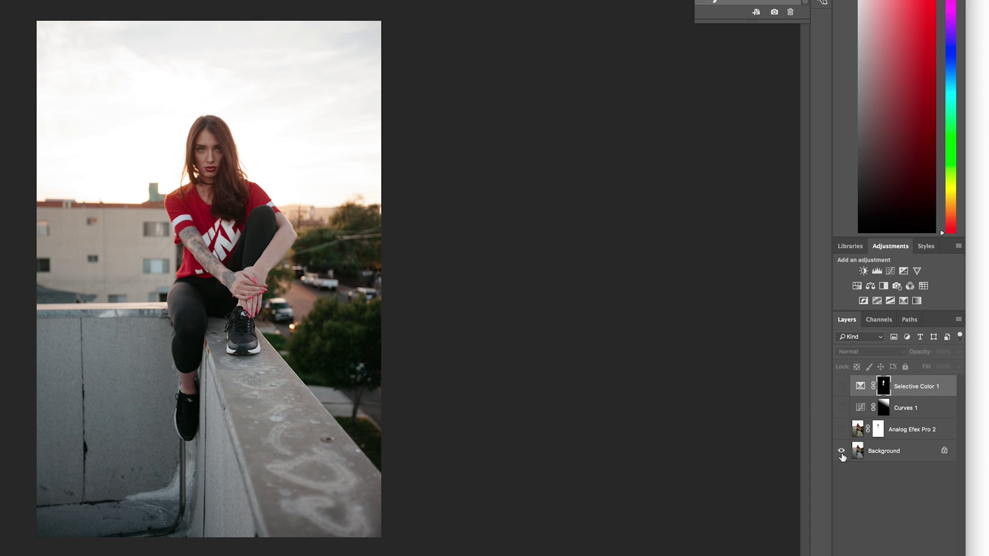
pyautogui.click(841, 429)
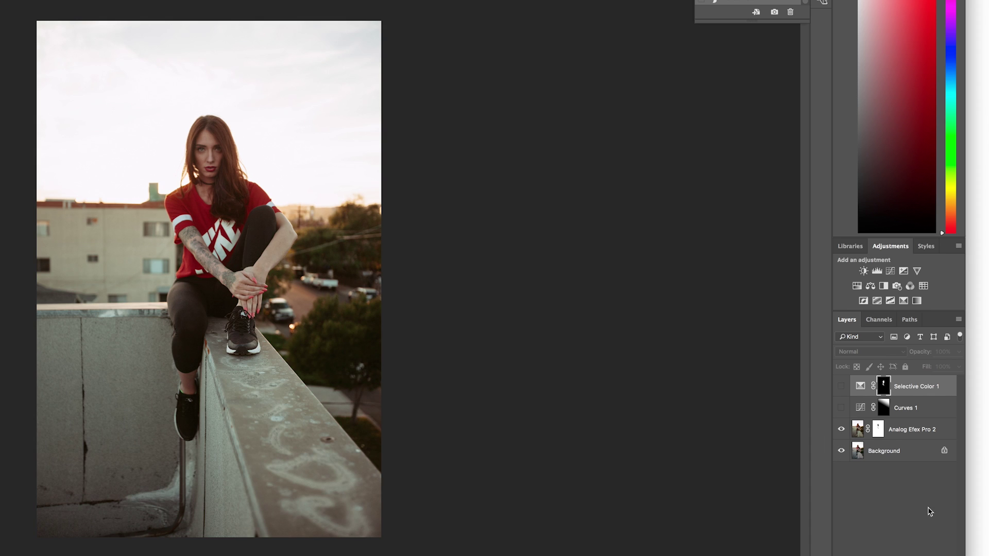
pyautogui.click(841, 407)
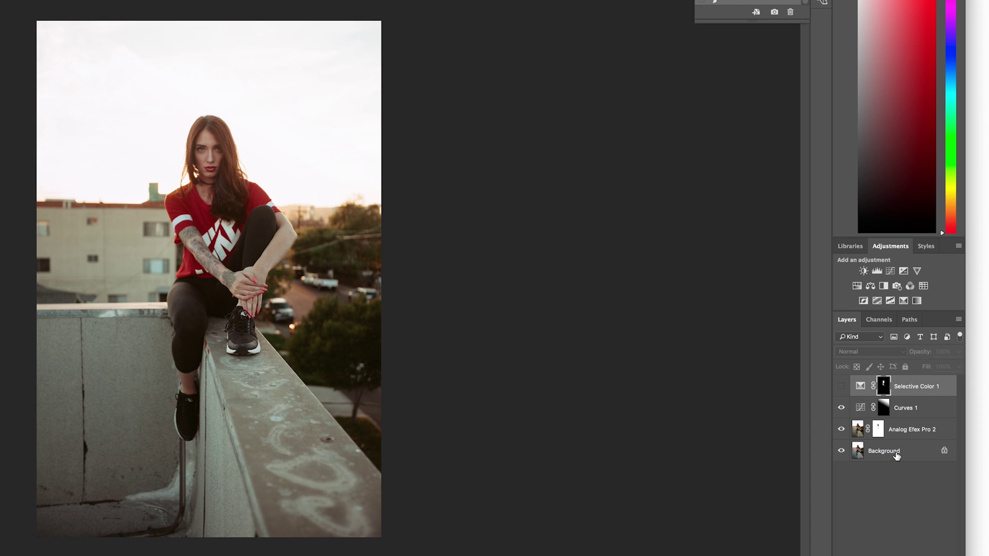
pyautogui.click(842, 388)
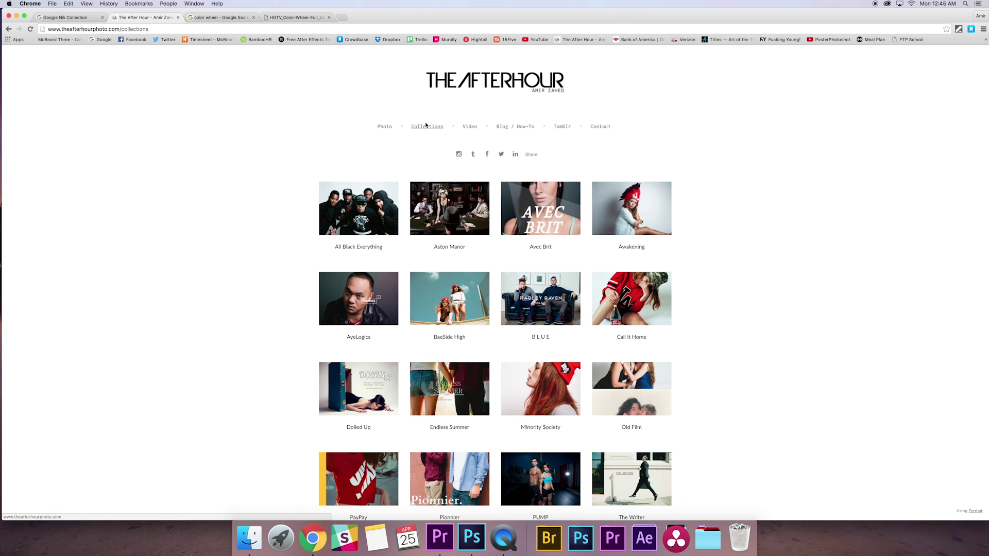
# - Open the PayPay collection from The After Hour's Collections page
pyautogui.scroll(-1, 425, 136)
pyautogui.scroll(-2, 425, 135)
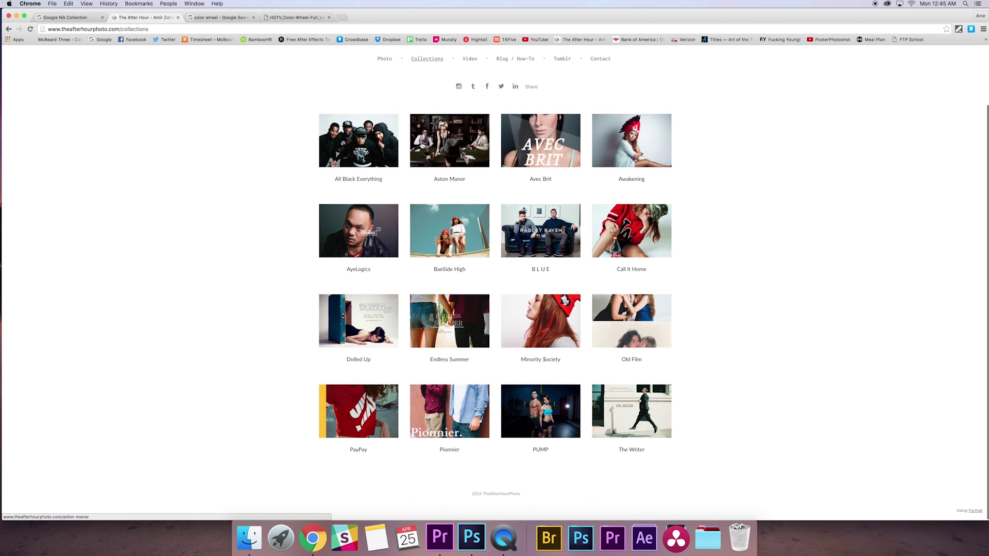
pyautogui.click(361, 413)
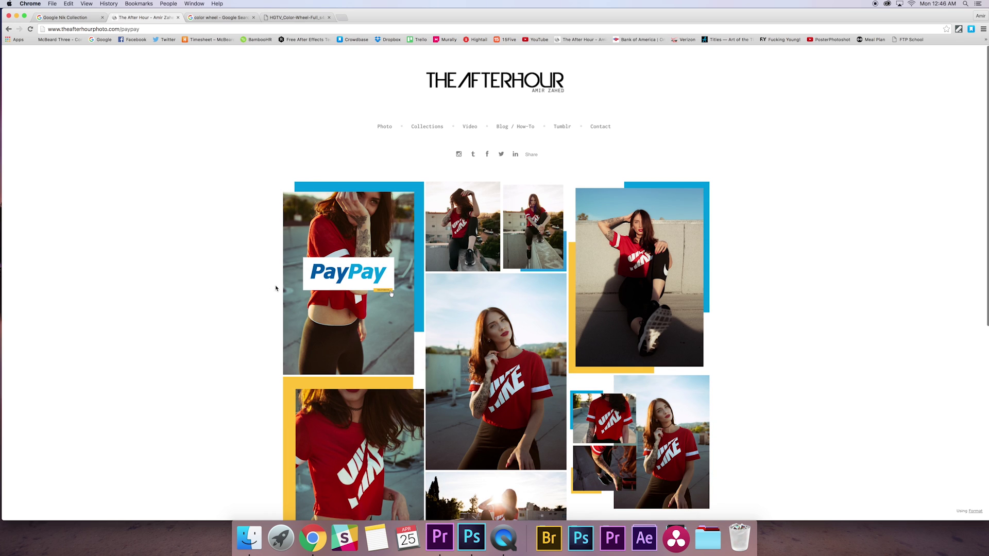
# - Browse the PayPay gallery, then go to the site's Contact page with its email and message form
pyautogui.scroll(-6, 227, 272)
pyautogui.scroll(3, 227, 269)
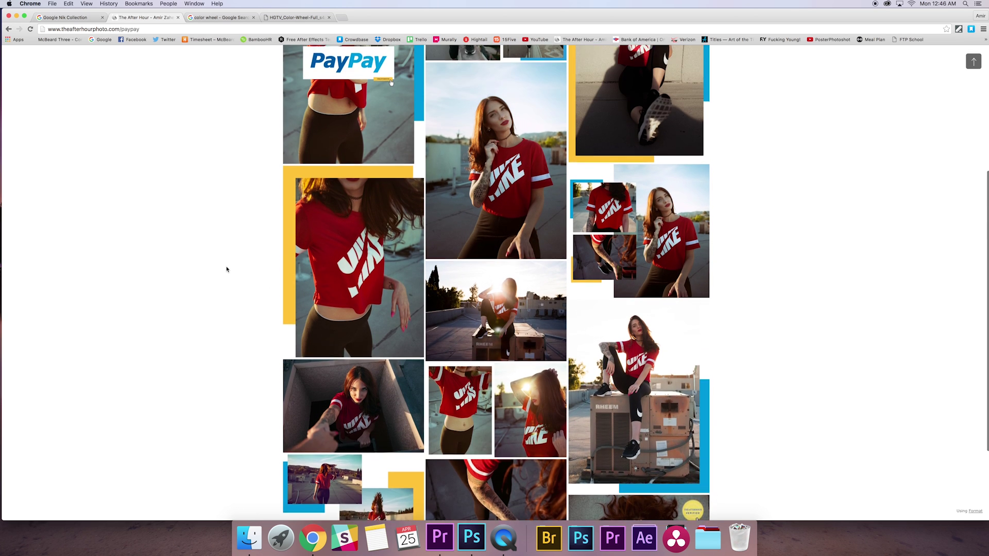
pyautogui.scroll(4, 227, 270)
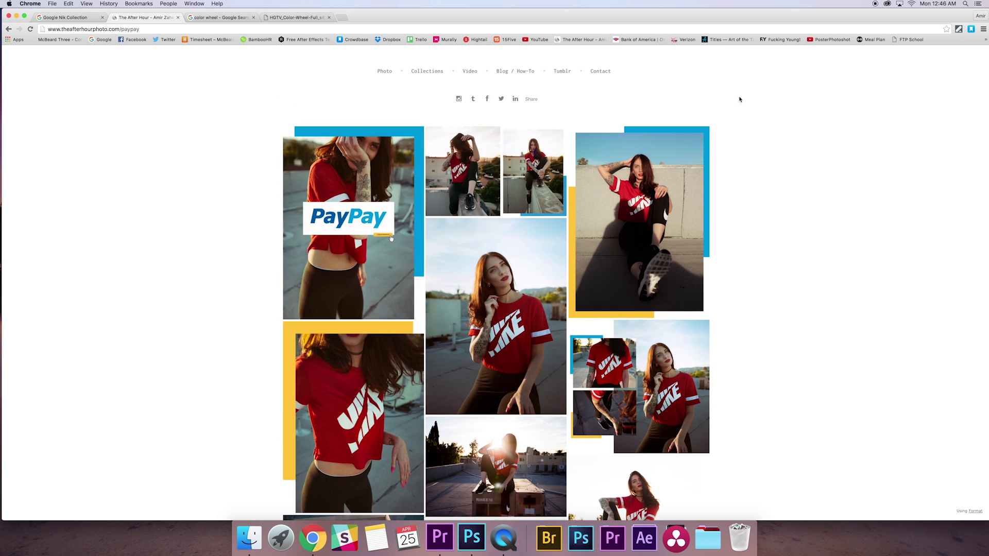
pyautogui.click(598, 72)
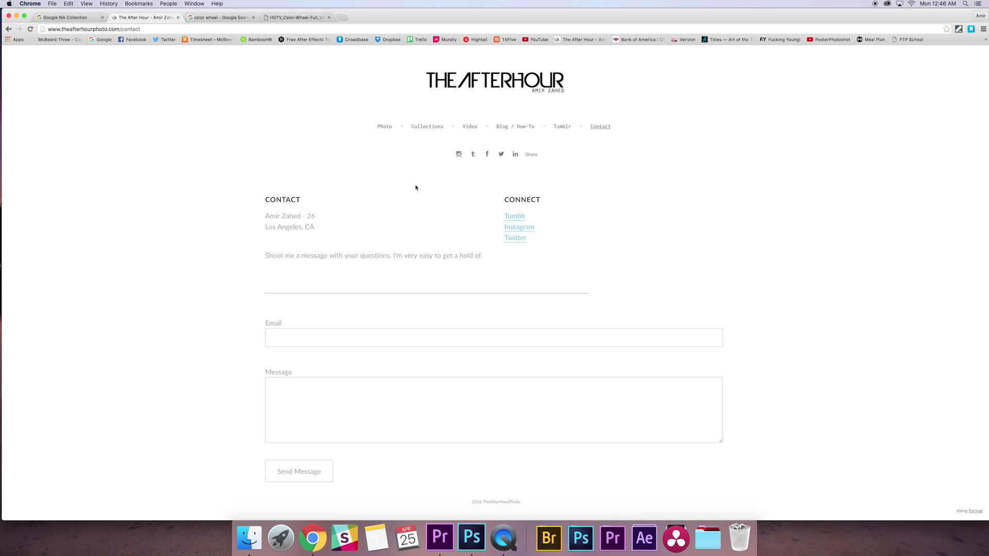
pyautogui.scroll(-1, 206, 206)
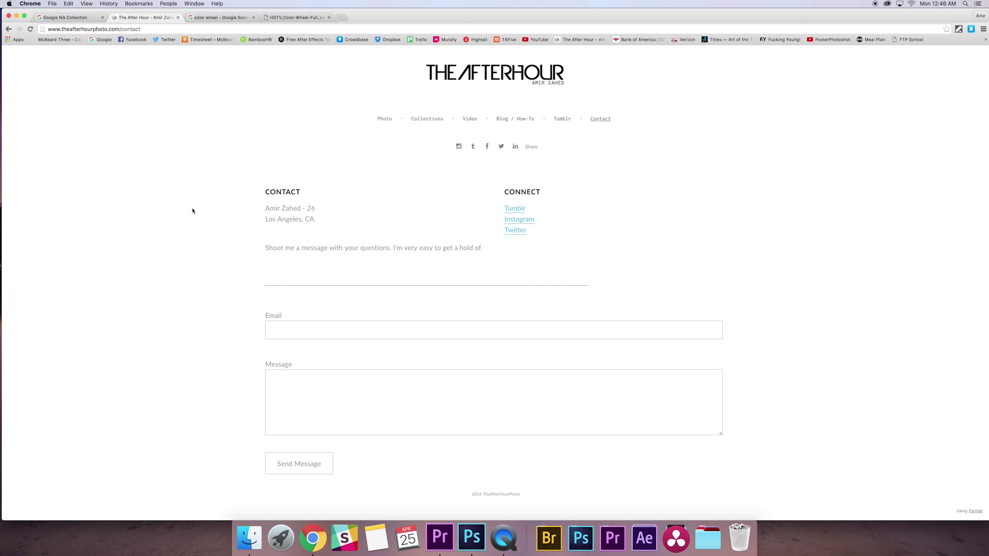